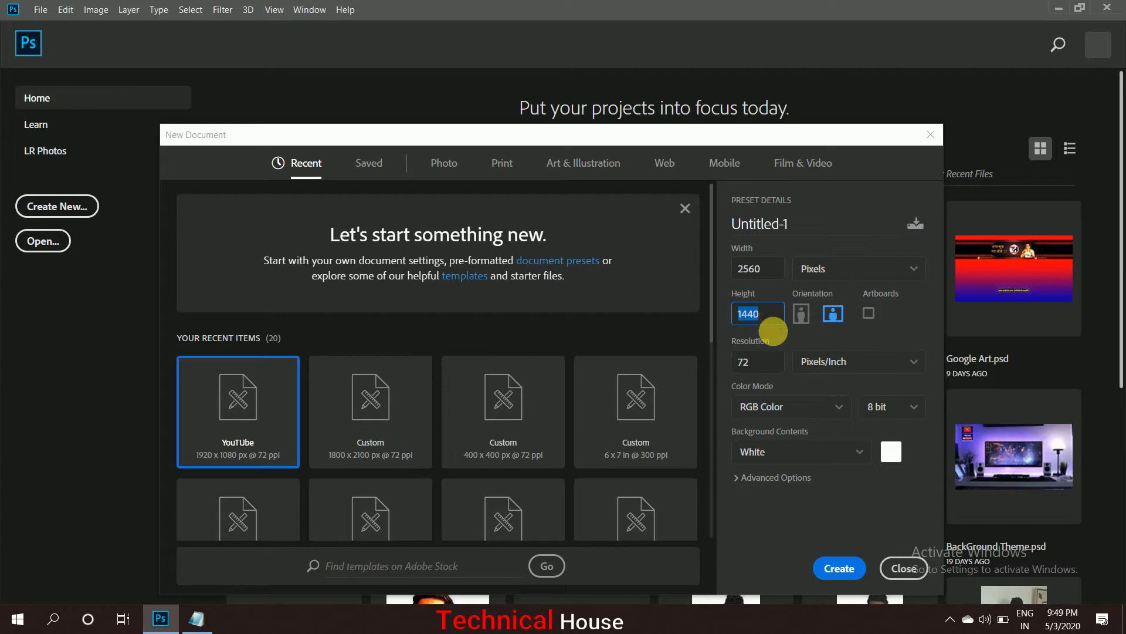
Create a 2560 × 1440 px document at 72 ppi and place the YouTube Art Template image from the desktop in it
left_click(839, 569)
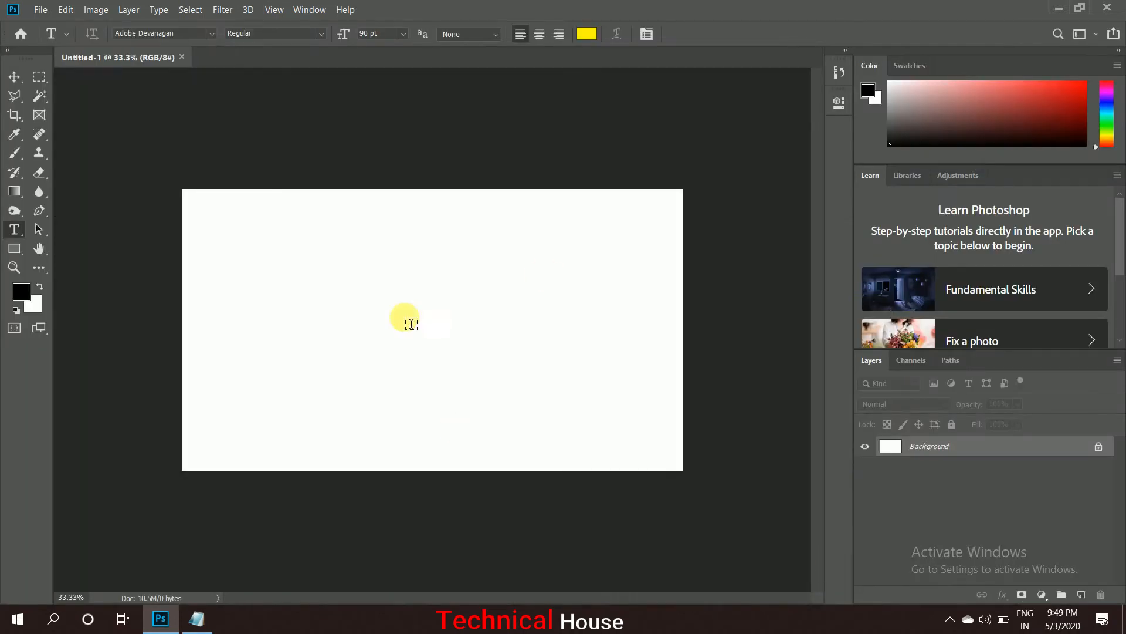
left_click(23, 83)
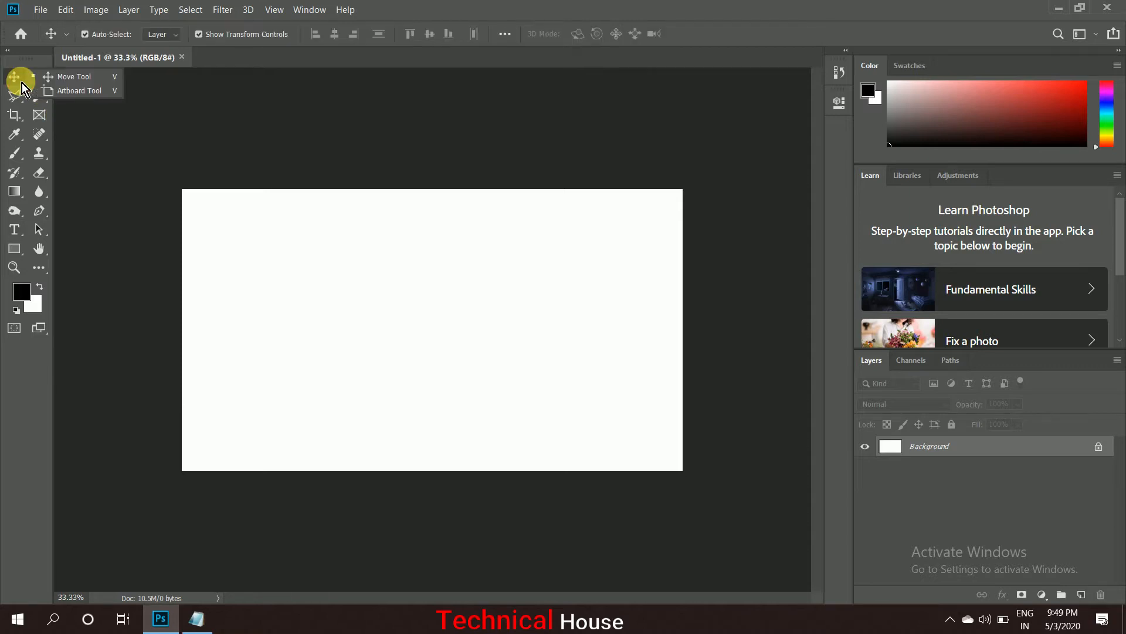
left_click(1059, 8)
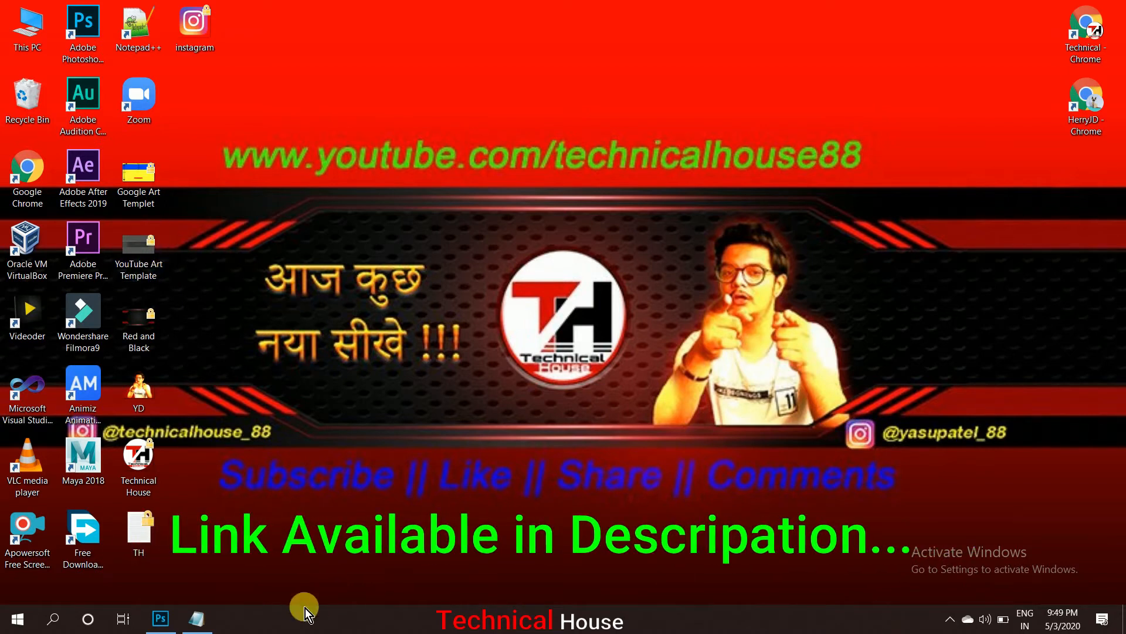
left_click_drag(150, 258, 427, 335)
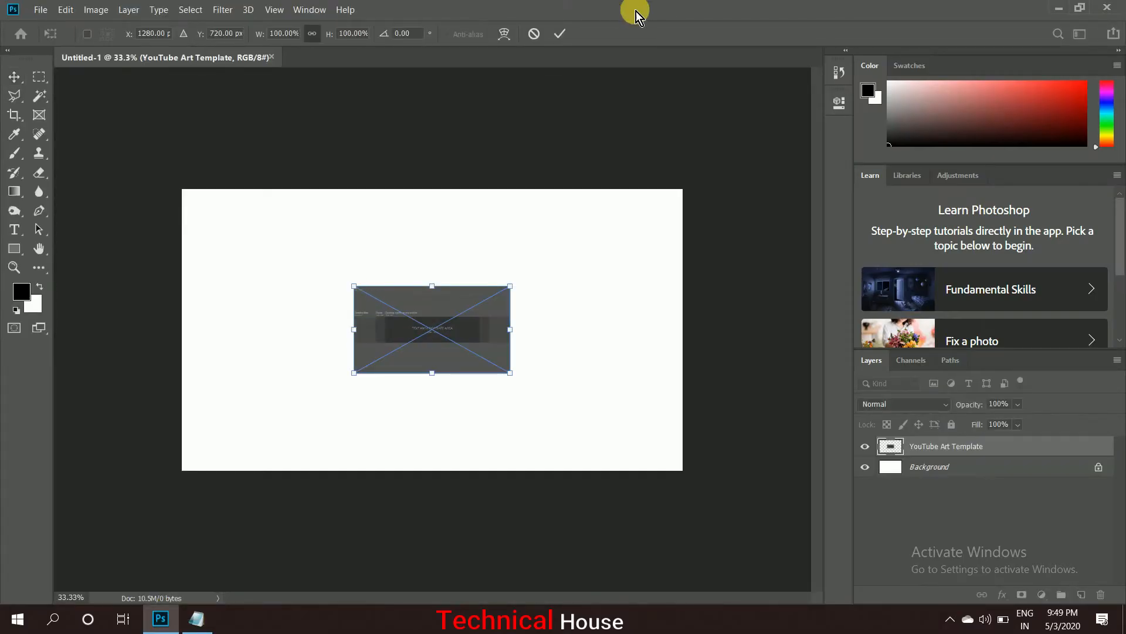
left_click(558, 37)
Align the YouTube Art Template with the canvas's upper-left corner and scale it to about 320% to fill the canvas
left_click_drag(419, 350, 249, 256)
left_click_drag(337, 276, 686, 467)
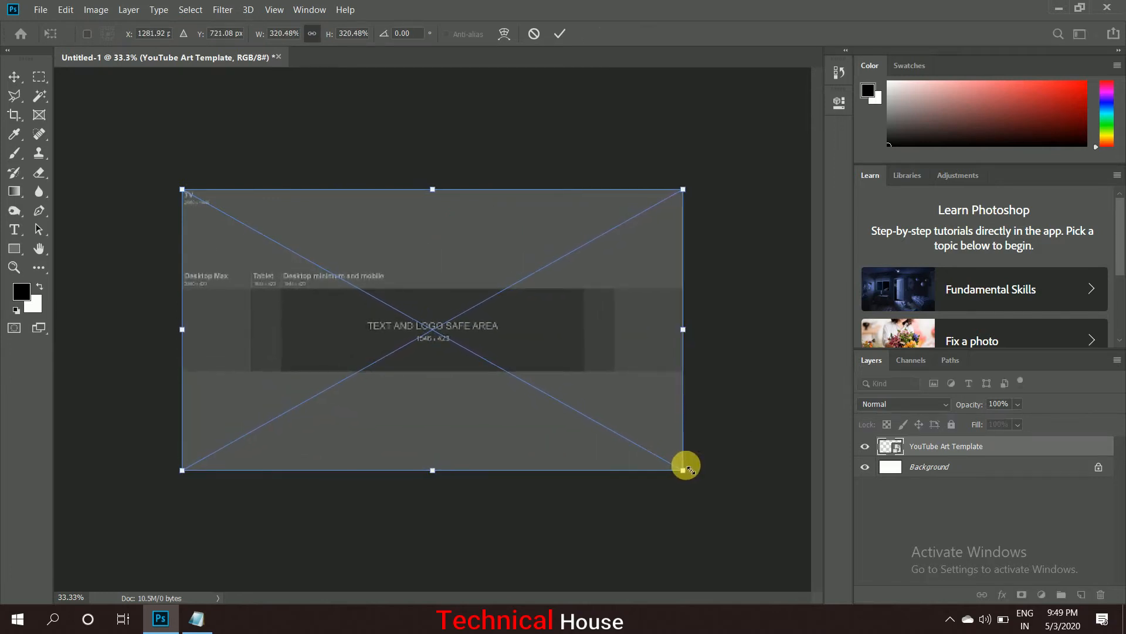
left_click(560, 34)
key("ctrl+plus")
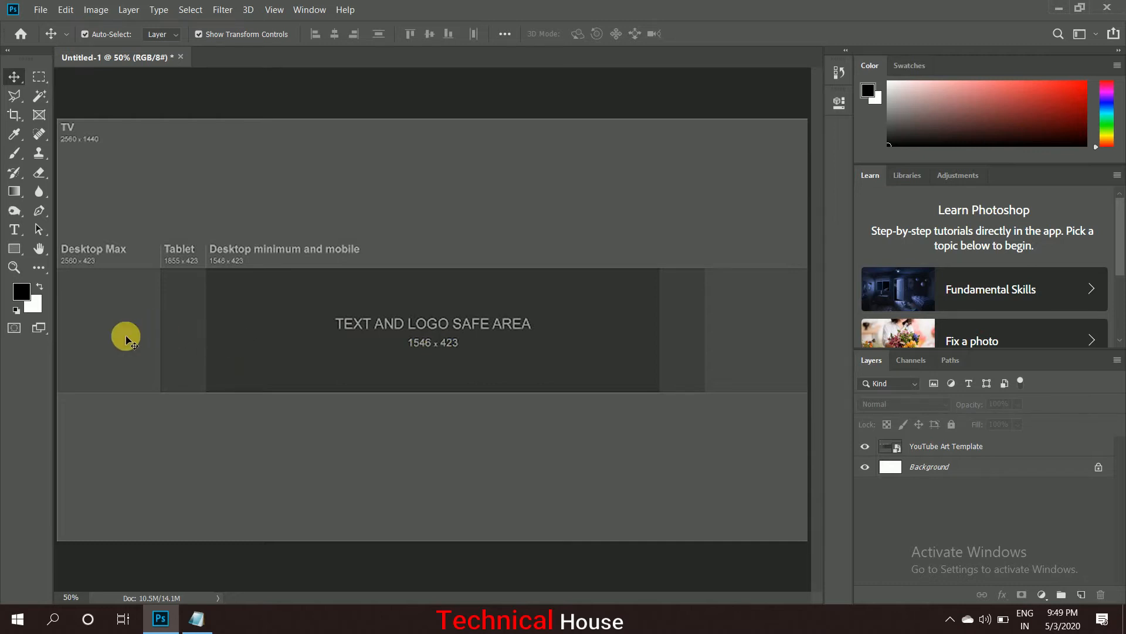
key("ctrl+minus")
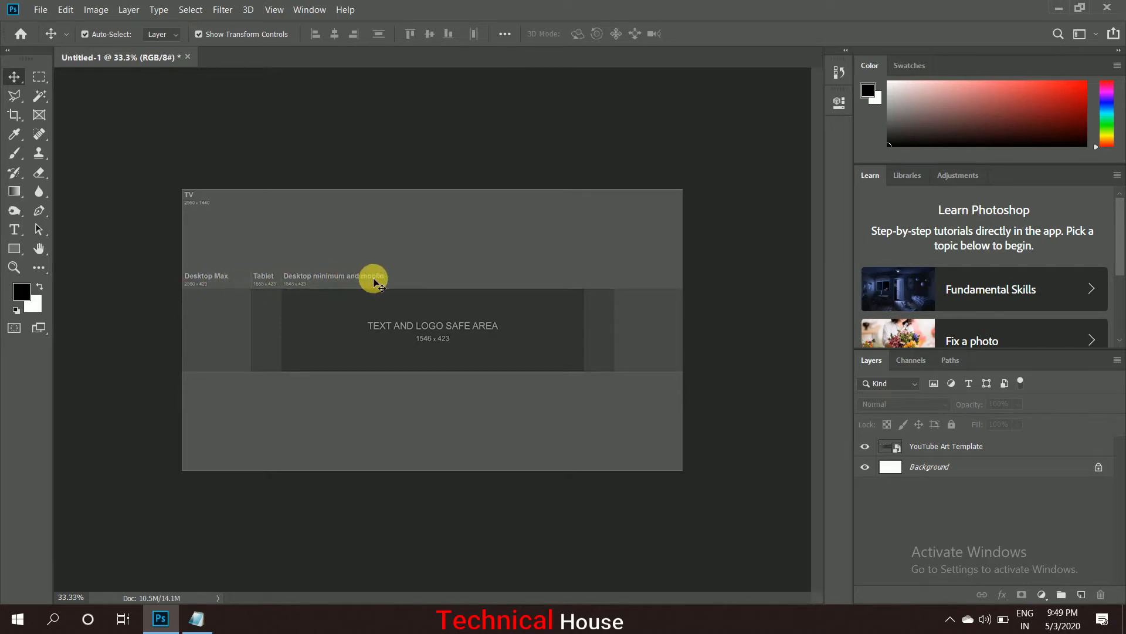
Place the Red and Black image from the desktop into the document above the template layer
key("super+d")
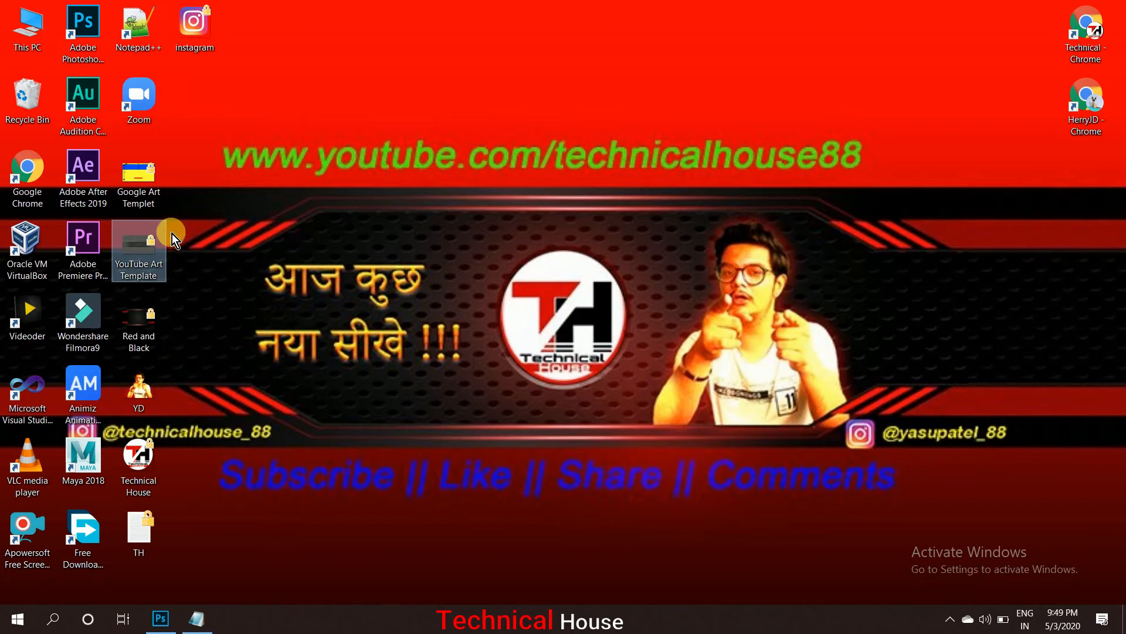
left_click_drag(128, 322, 212, 579)
left_click_drag(167, 612, 379, 300)
left_click_drag(452, 341, 494, 333)
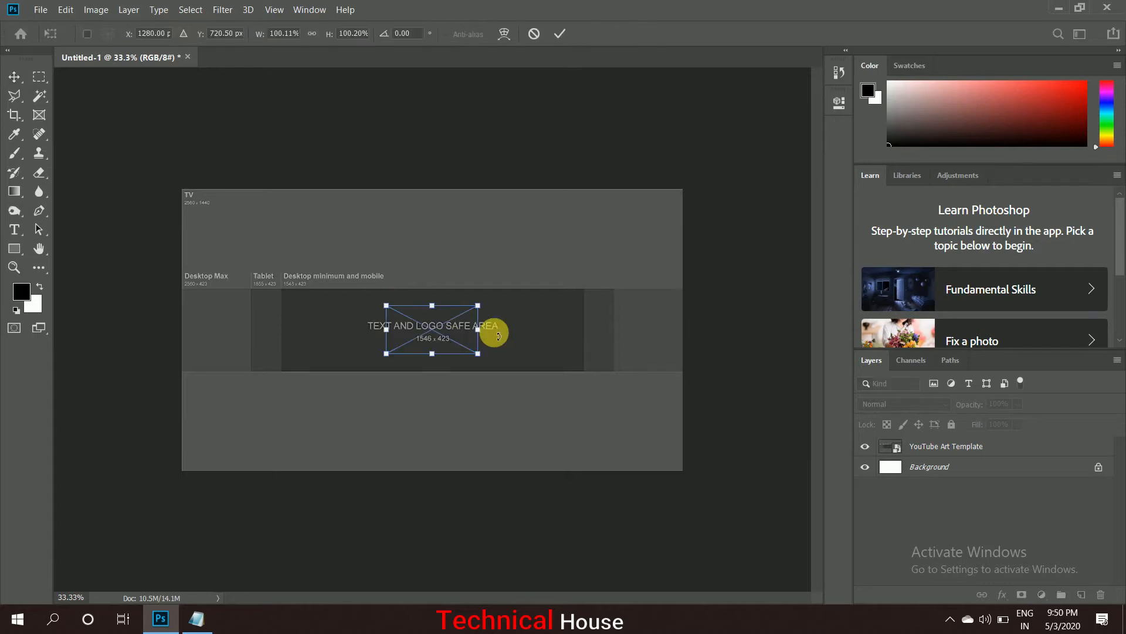
key("ctrl+plus")
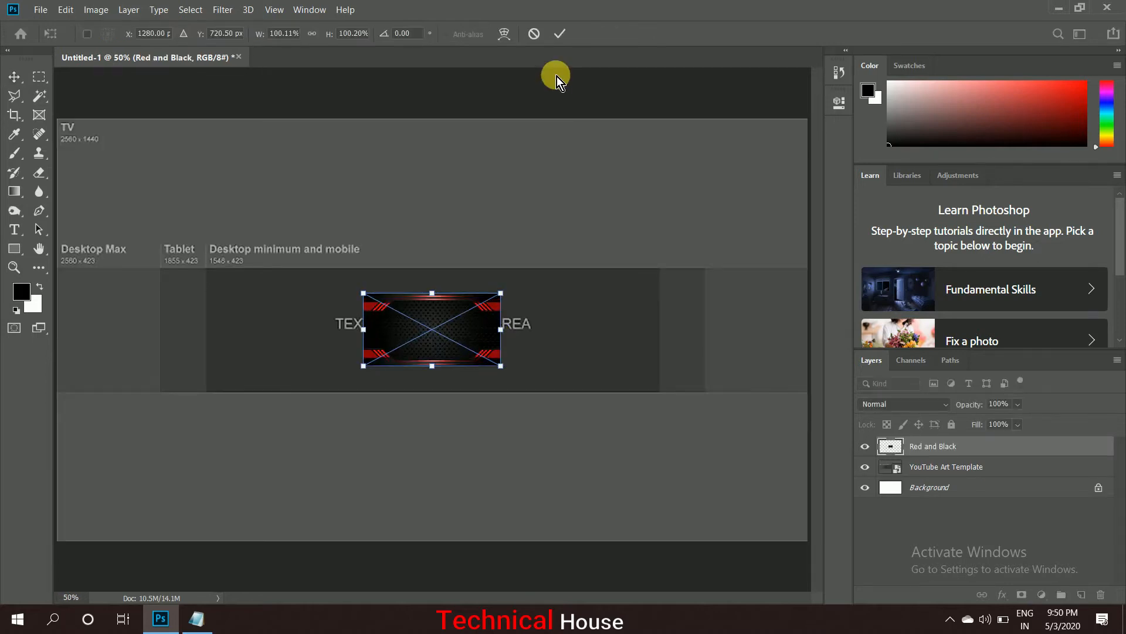
left_click(558, 33)
Move the Red and Black image to the safe area's upper-left corner and stretch it to cover the whole 1546 × 423 safe area
left_click_drag(417, 347, 263, 323)
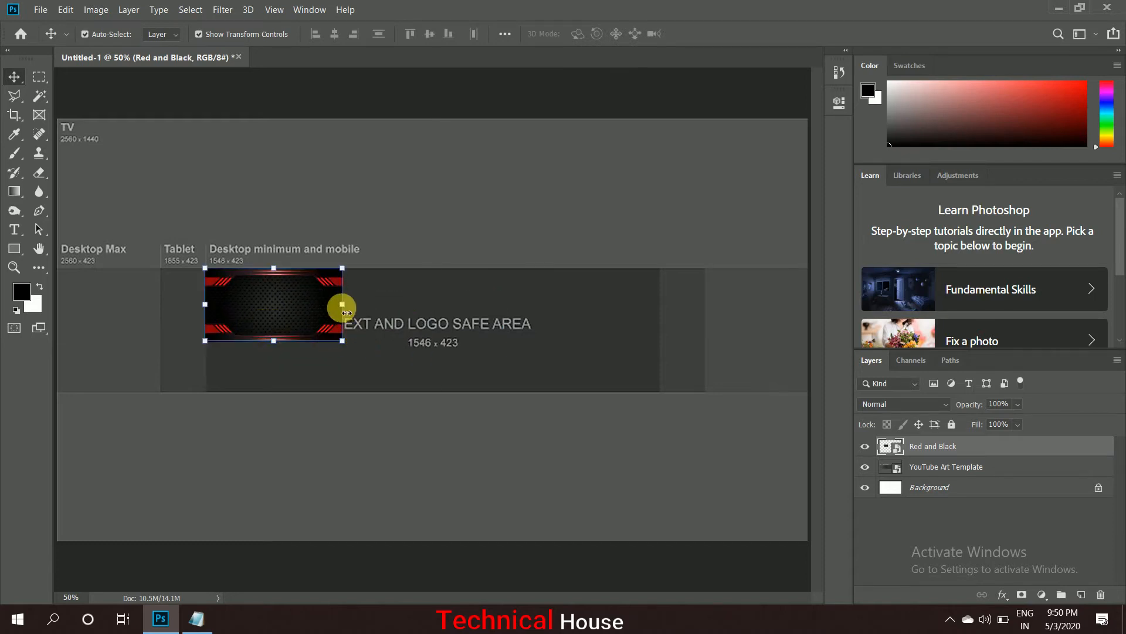
left_click_drag(346, 313, 663, 332)
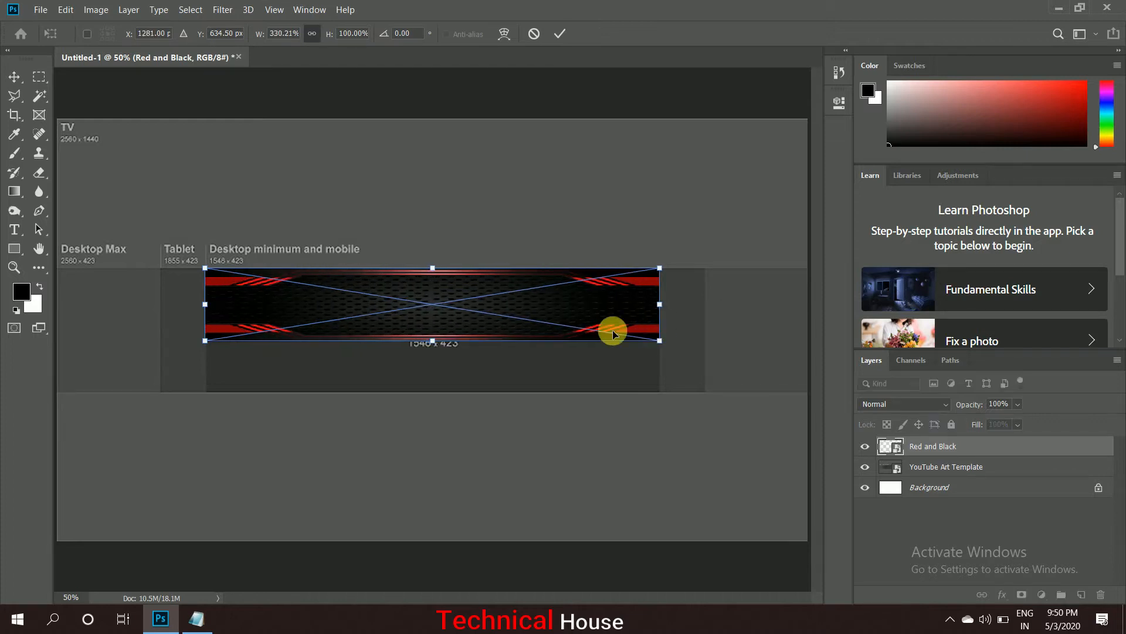
left_click_drag(435, 342, 443, 391)
left_click(559, 33)
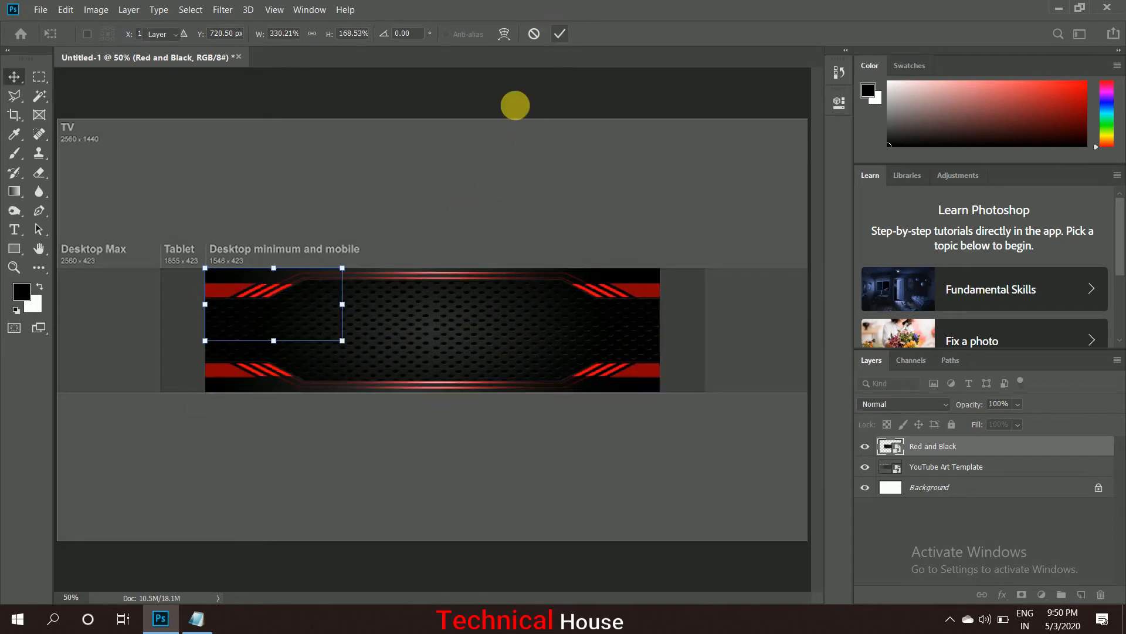
left_click(495, 180)
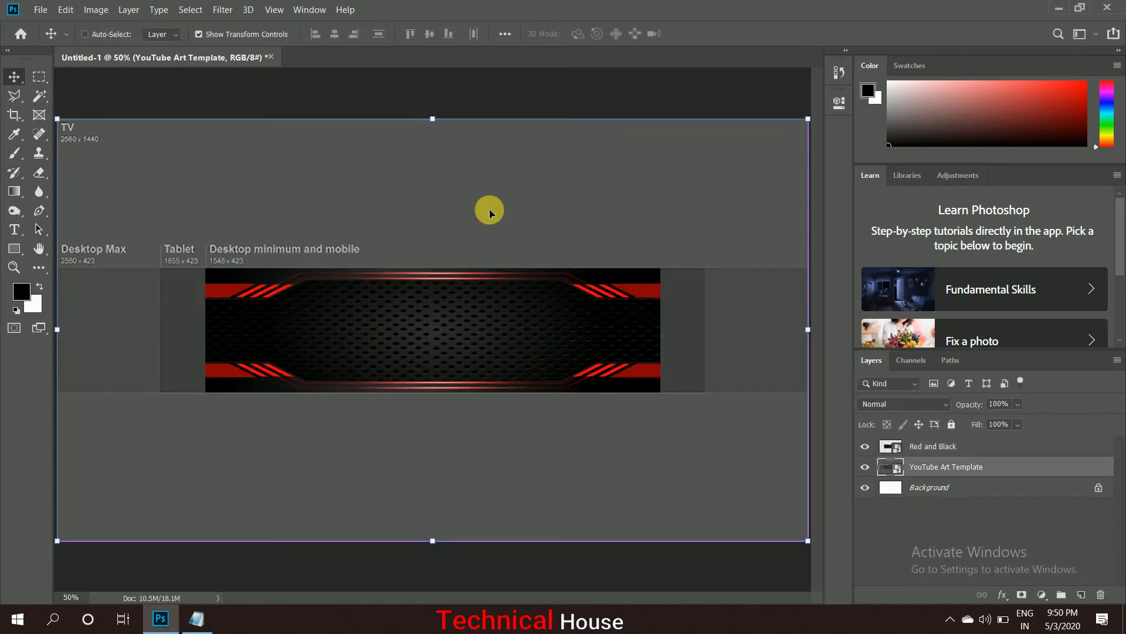
key("ctrl+minus")
left_click(509, 131, "ctrl")
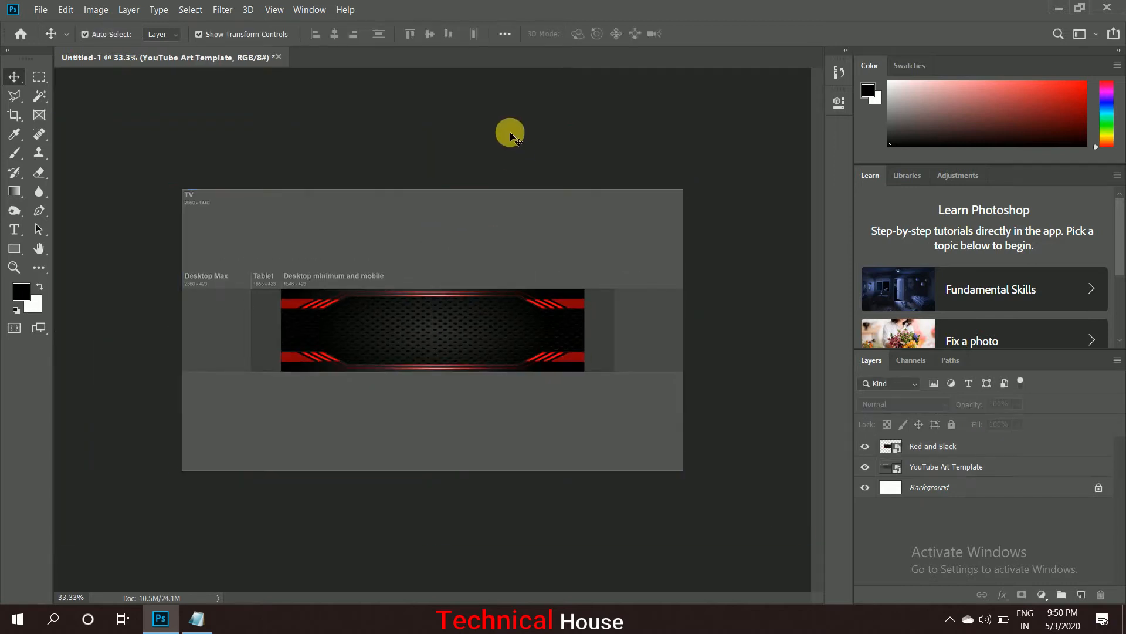
key("ctrl+plus")
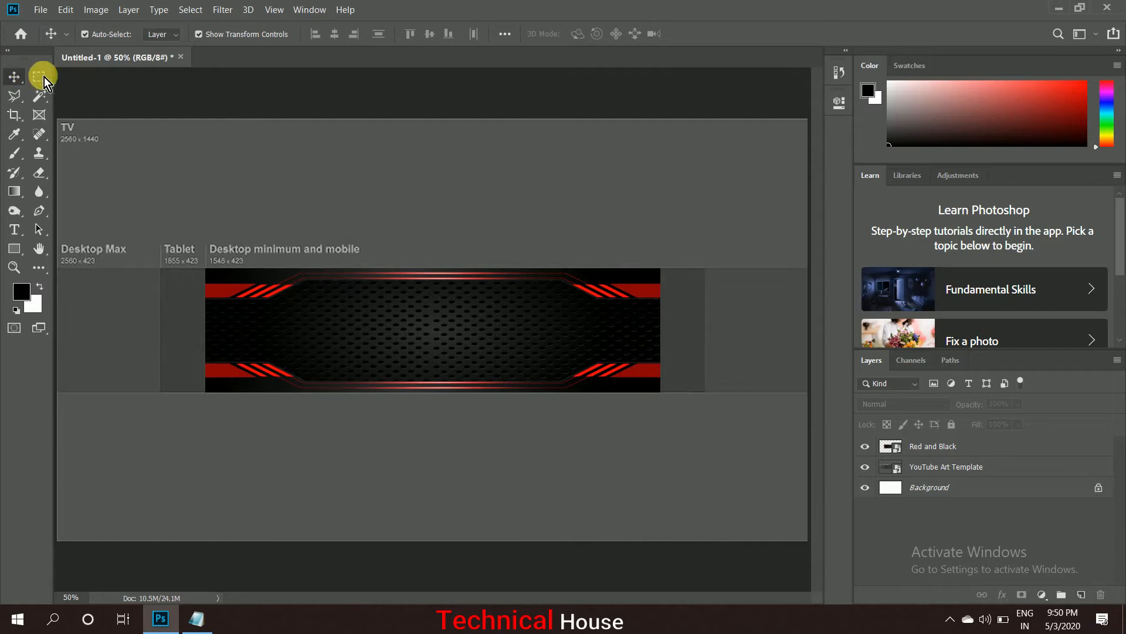
Copy a narrow strip from the Red and Black banner's left edge to a new layer and shift it outward to extend the banner
left_click(40, 79)
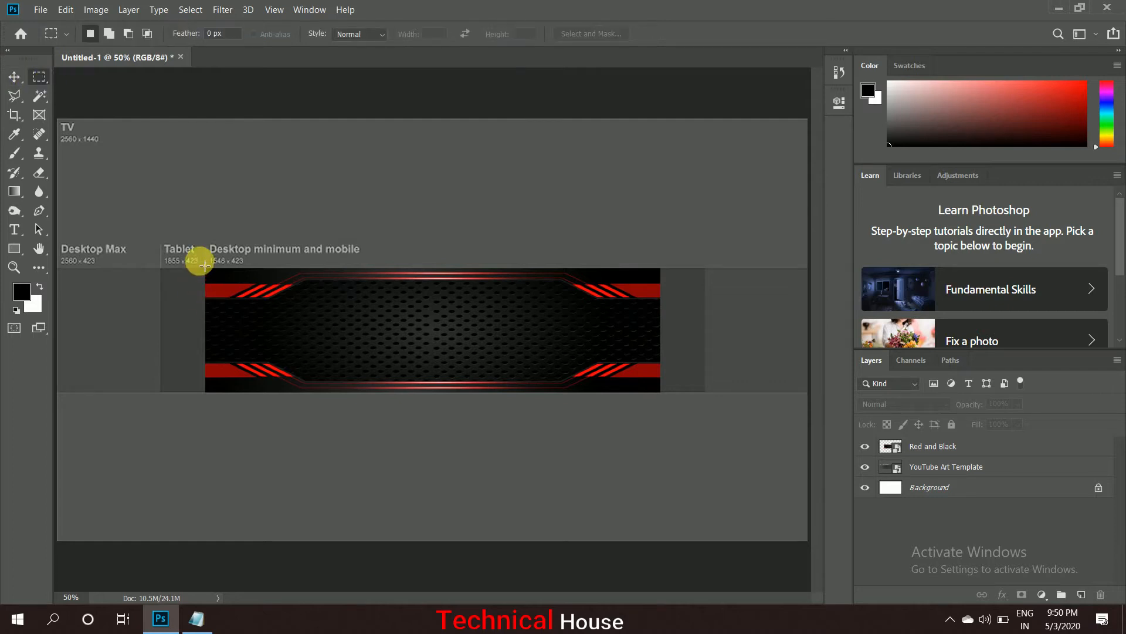
left_click_drag(205, 267, 233, 413)
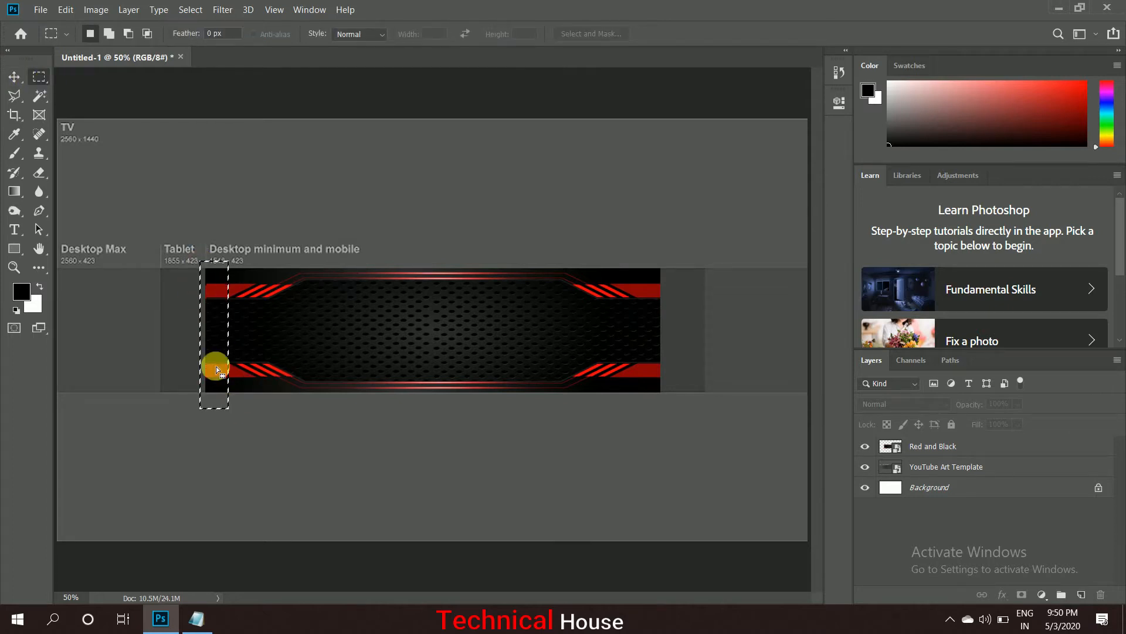
left_click(925, 448)
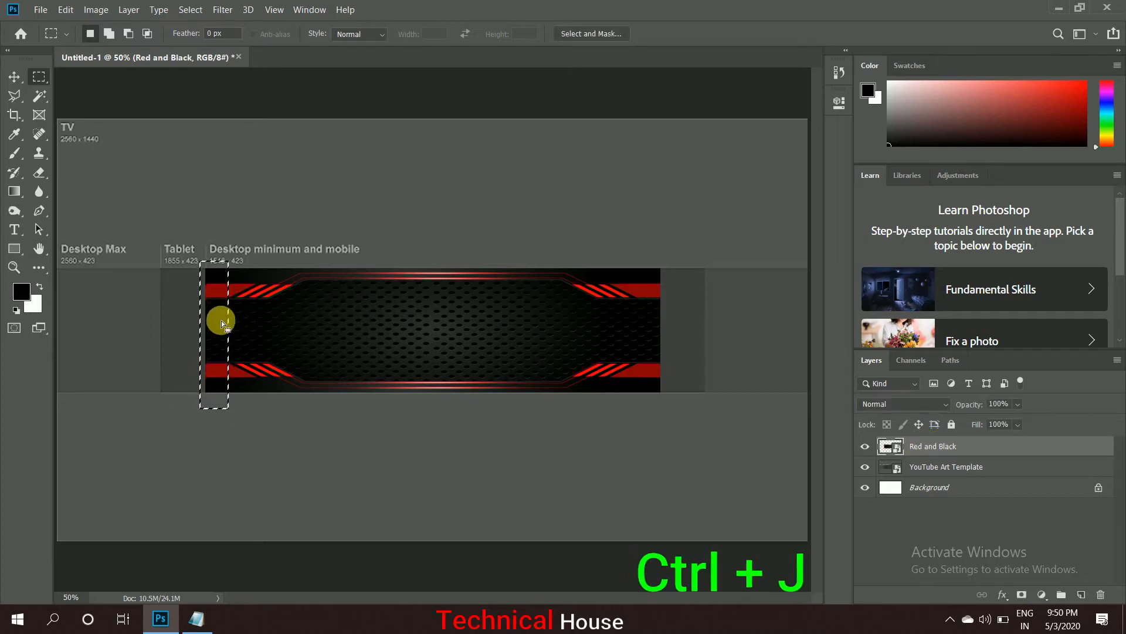
key("ctrl+j")
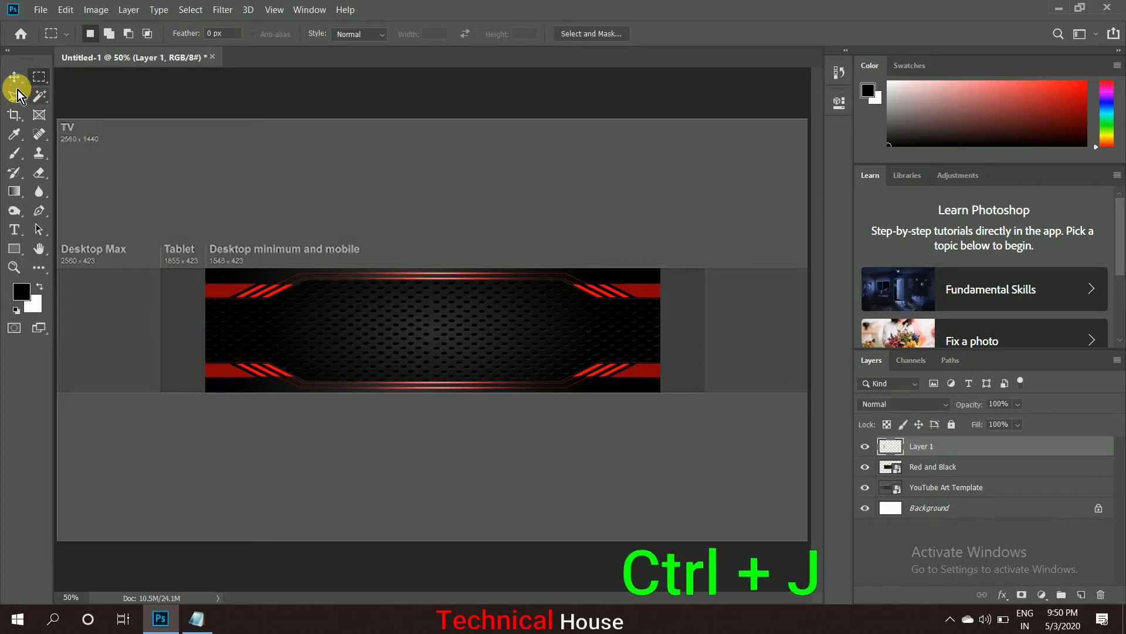
left_click(14, 78)
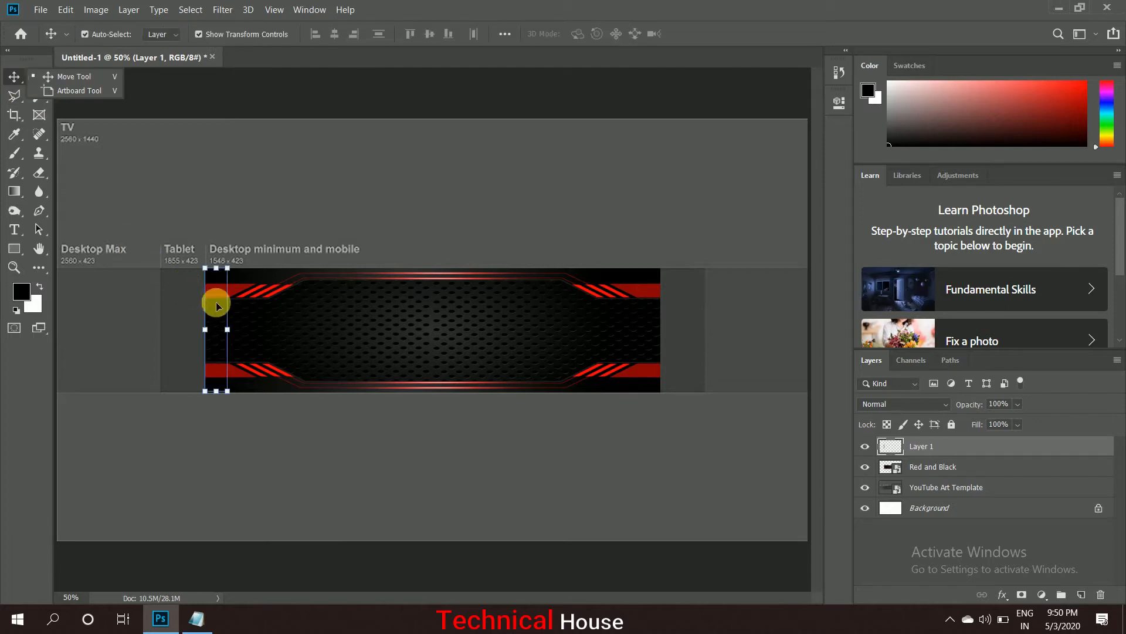
mouse_move(215, 305)
left_mouse_down()
mouse_move(181, 304)
mouse_move(198, 305)
left_mouse_up()
left_click(548, 347)
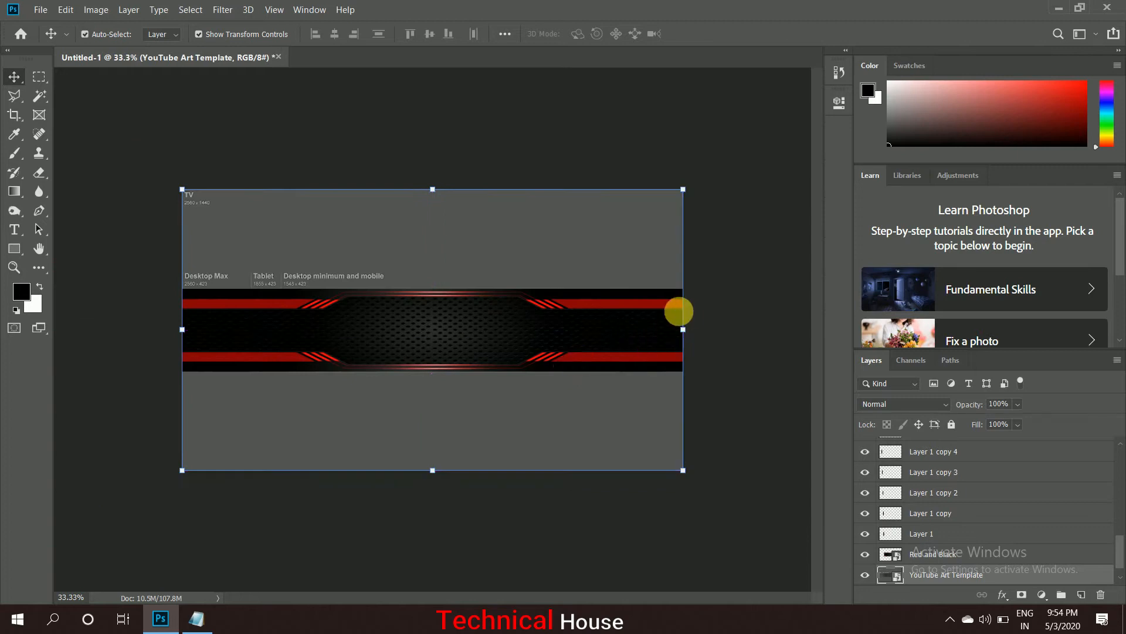
left_click(731, 338)
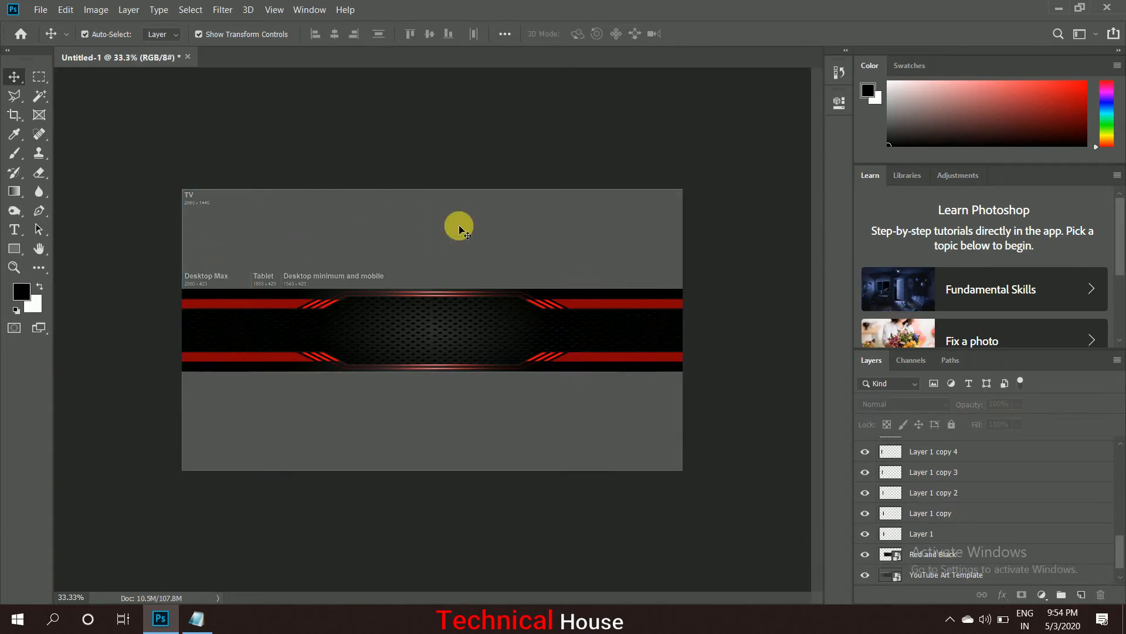
Draw a rectangle about 1370 × 854 px over the canvas's upper-left corner and open its fill options
left_click(14, 249)
mouse_move(196, 188)
left_mouse_down()
mouse_move(659, 467)
mouse_move(391, 319)
mouse_move(328, 231)
mouse_move(290, 217)
mouse_move(256, 244)
mouse_move(311, 265)
left_mouse_up()
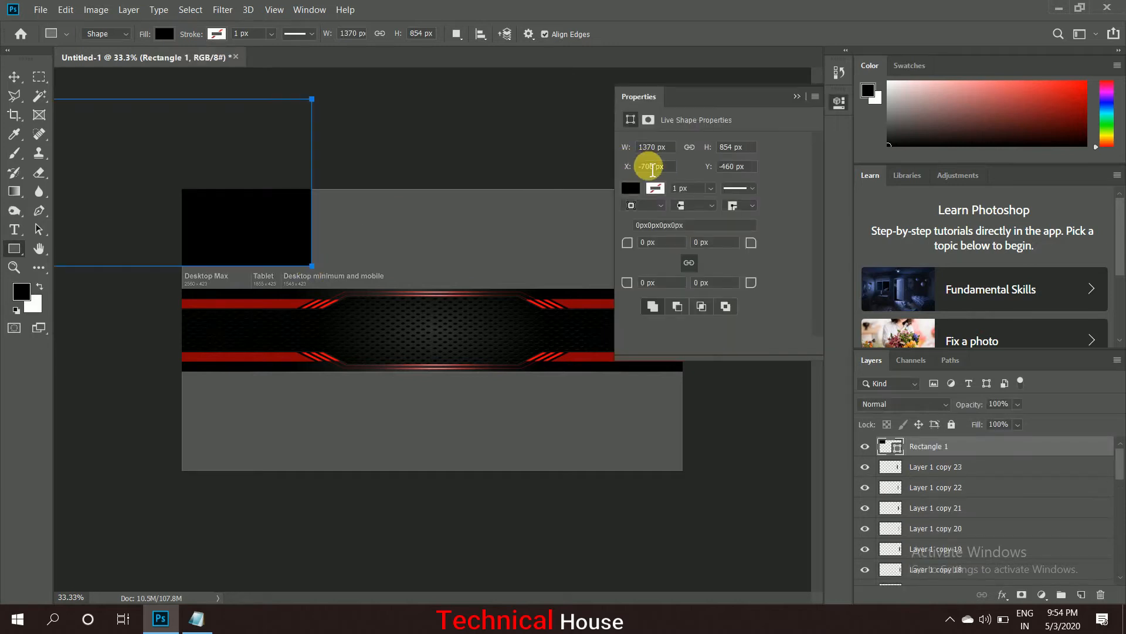
left_click(633, 189)
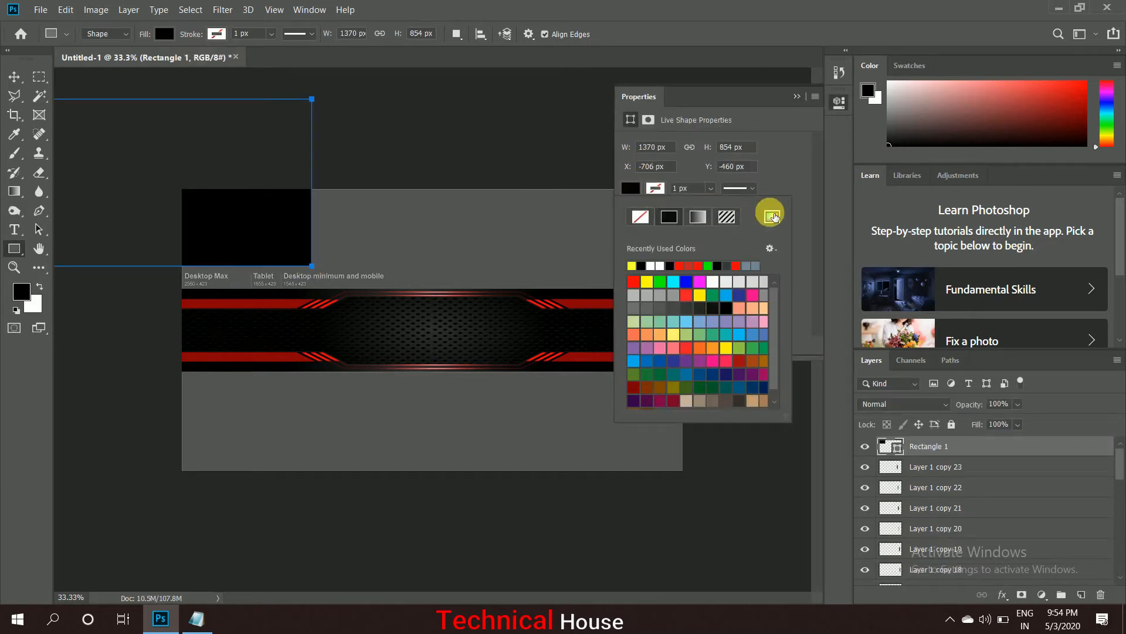
Try a solid white (ffffff) fill for the rectangle
left_click(774, 217)
left_click_drag(746, 226, 646, 141)
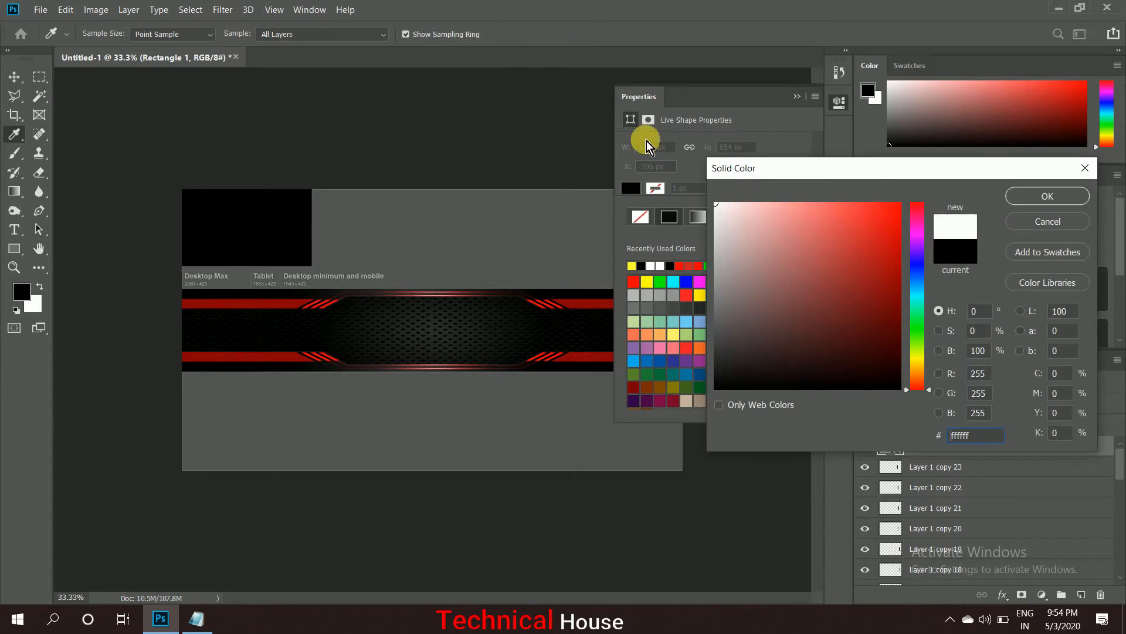
left_click(1070, 199)
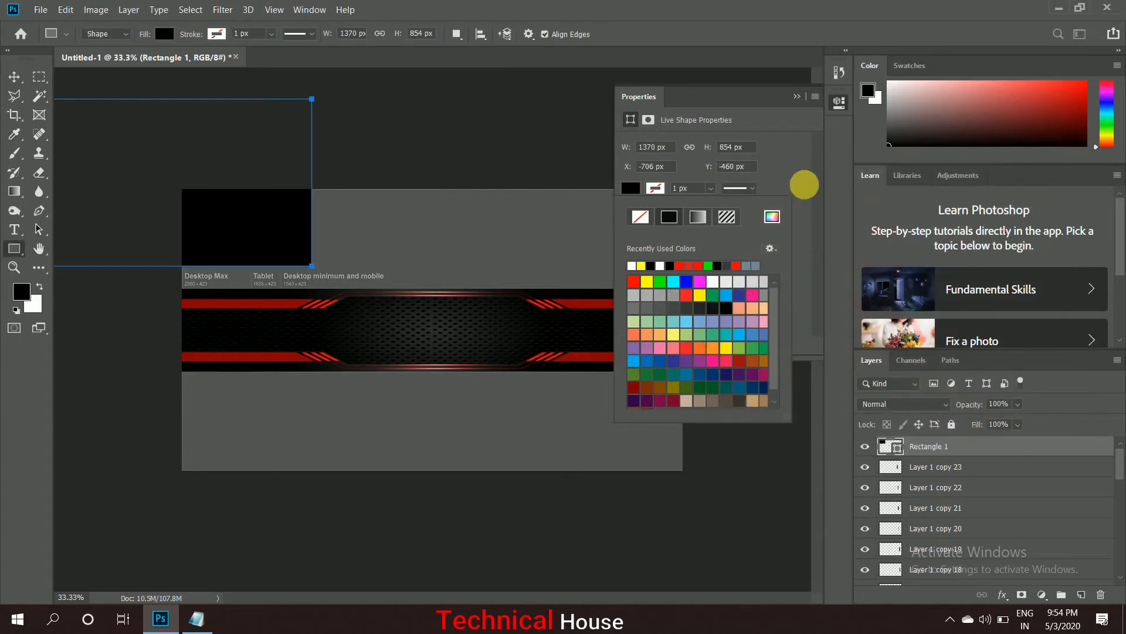
Fill the rectangle with a linear black-to-white gradient and close its shape properties
left_click(705, 219)
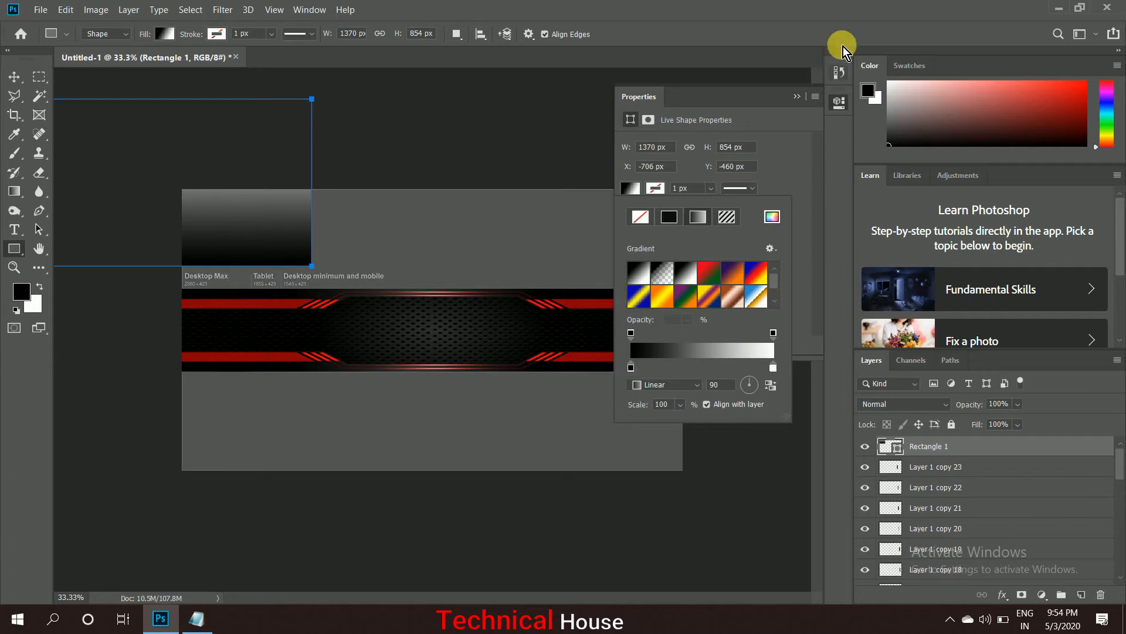
left_click(797, 98)
left_click(799, 97)
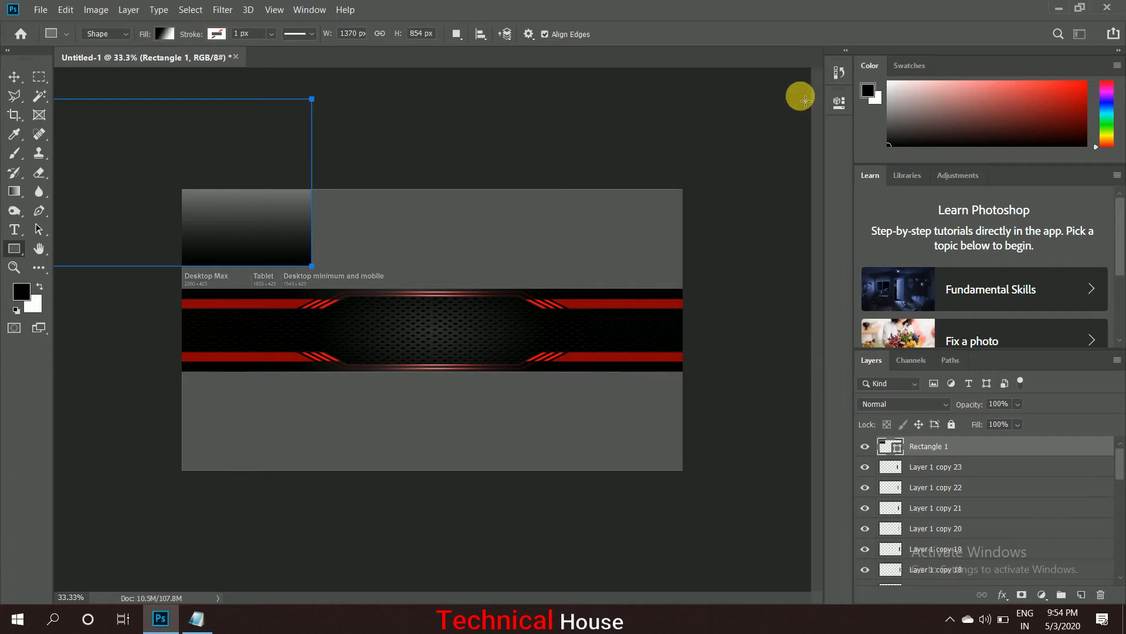
Move the gradient rectangle to the canvas's upper-left corner and scale it to cover the whole canvas
left_click(14, 77)
left_click_drag(221, 219, 370, 313)
left_click_drag(450, 356, 685, 471)
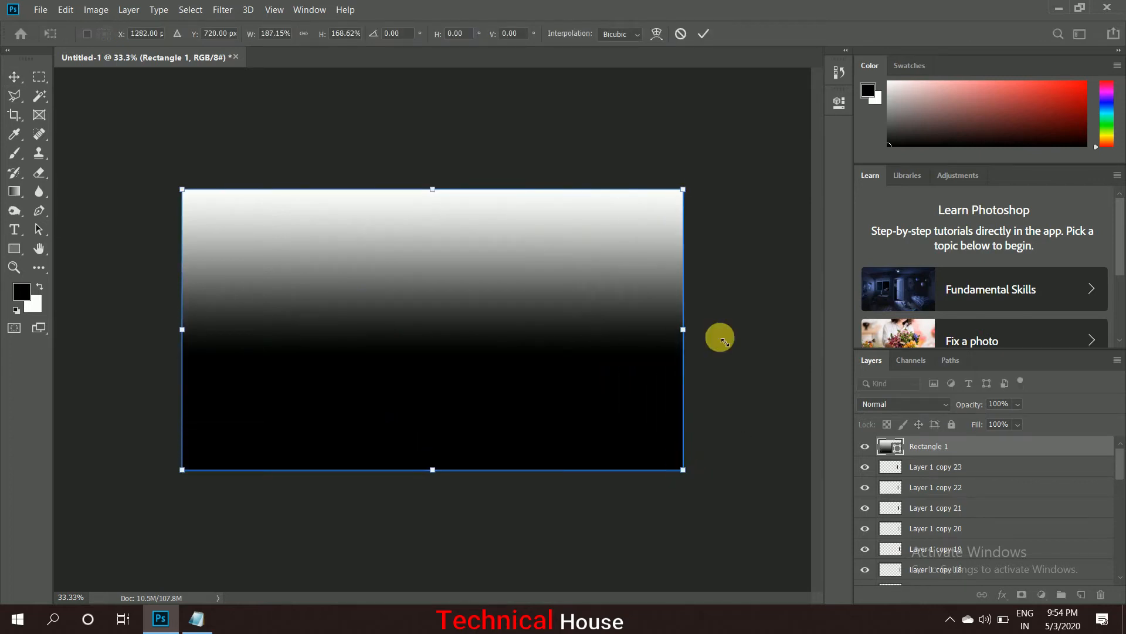
left_click(714, 34)
Move the Rectangle 1 layer between Red and Black and YouTube Art Template, and toggle its visibility off and on
left_click_drag(929, 444, 954, 566)
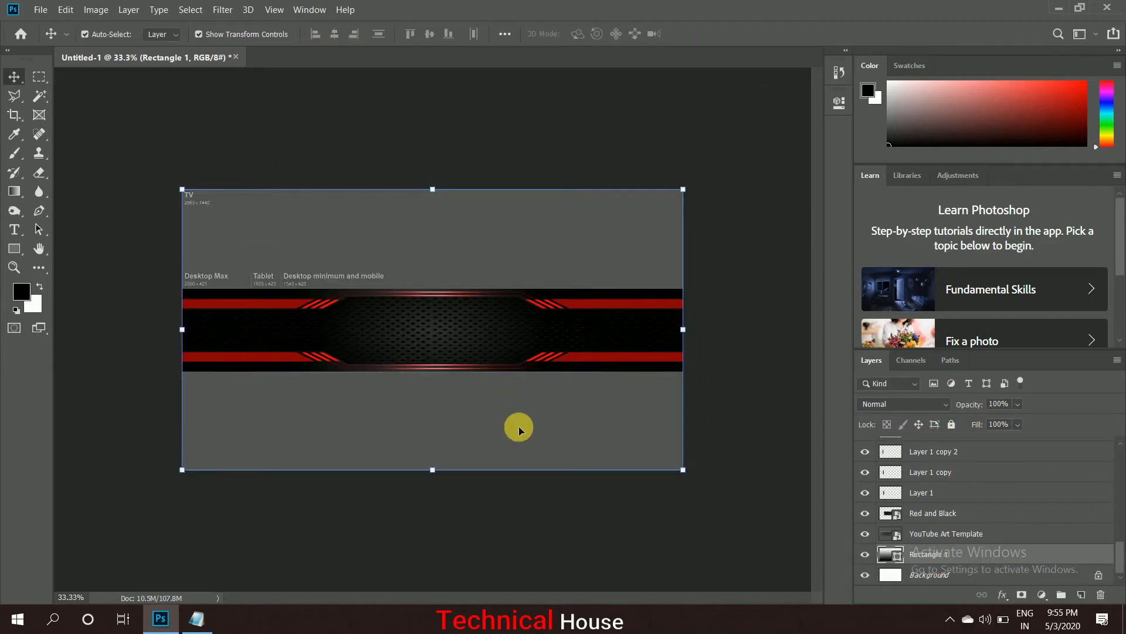
left_click_drag(927, 555, 933, 532)
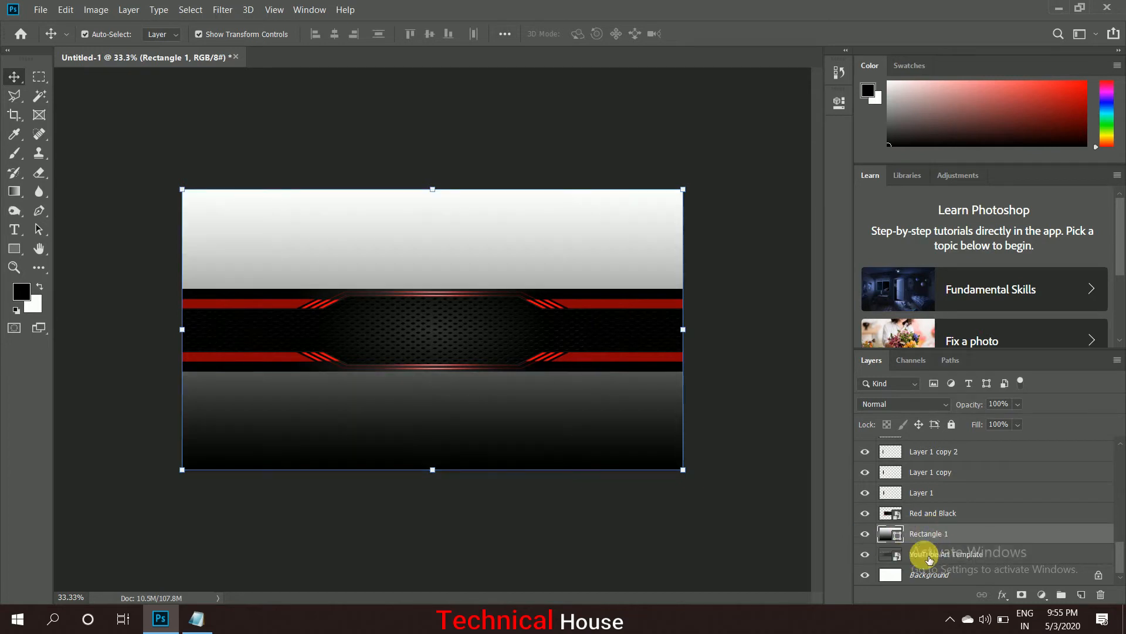
left_click(865, 533)
left_click(865, 534)
Change the white stop of the Rectangle 1 gradient to red (ff0000) and apply the black-to-red fill
double_click(897, 533)
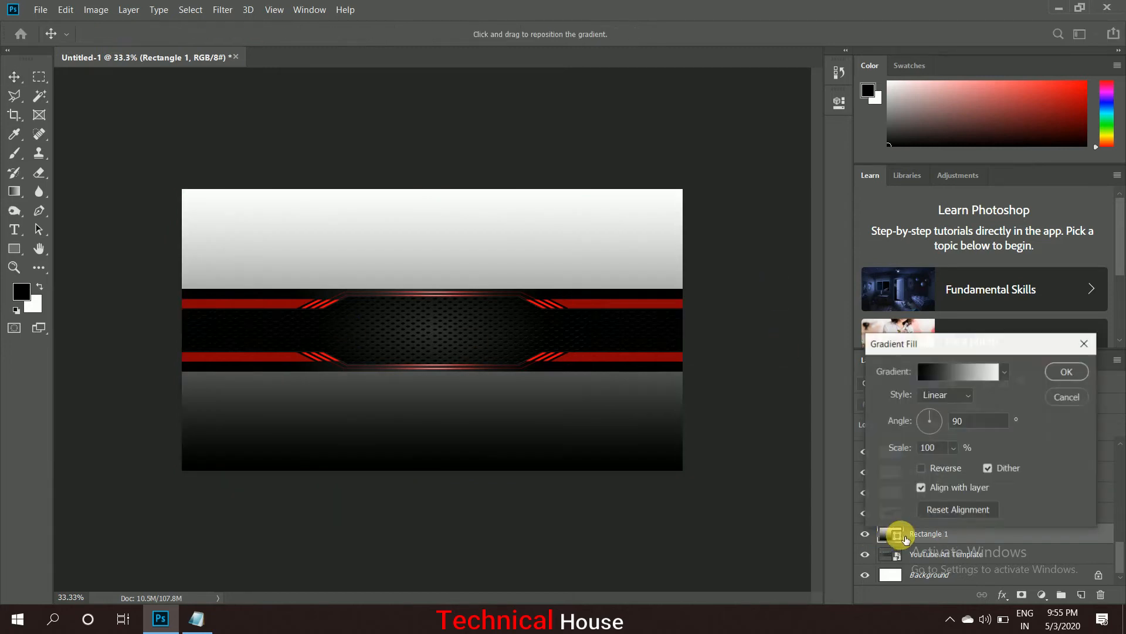
left_click(967, 372)
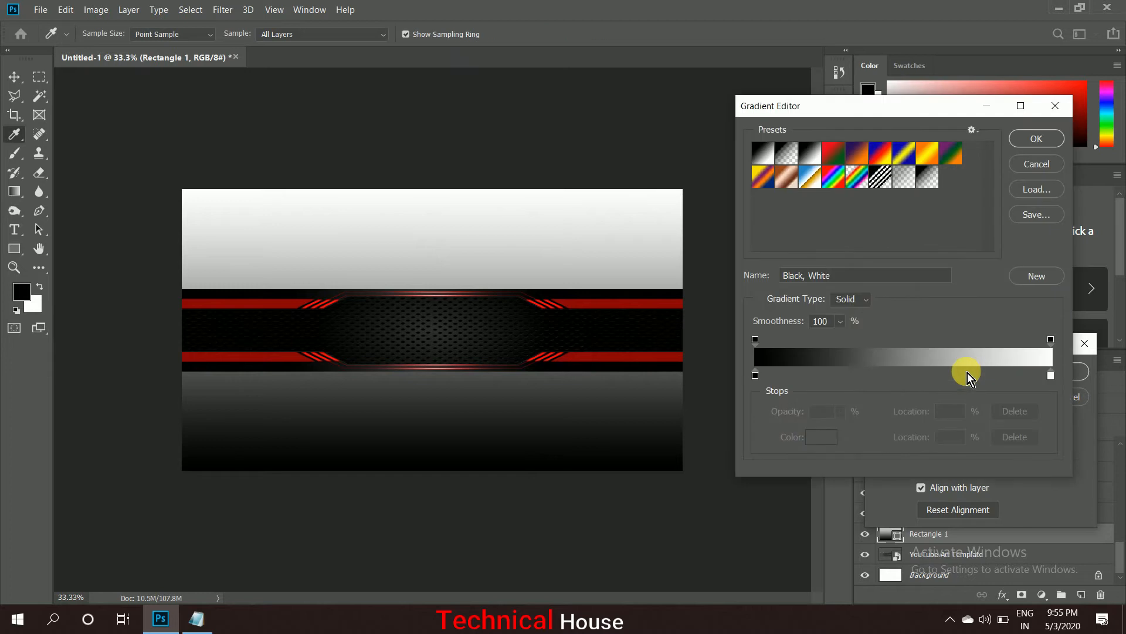
left_click(1051, 375)
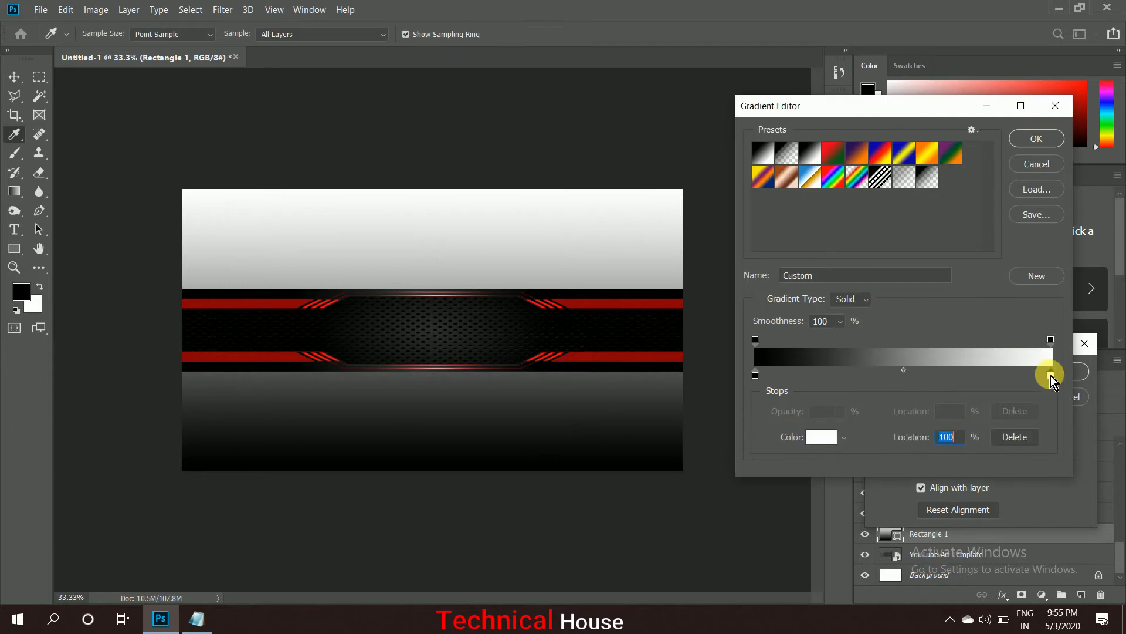
left_click(827, 438)
left_click_drag(893, 256, 938, 167)
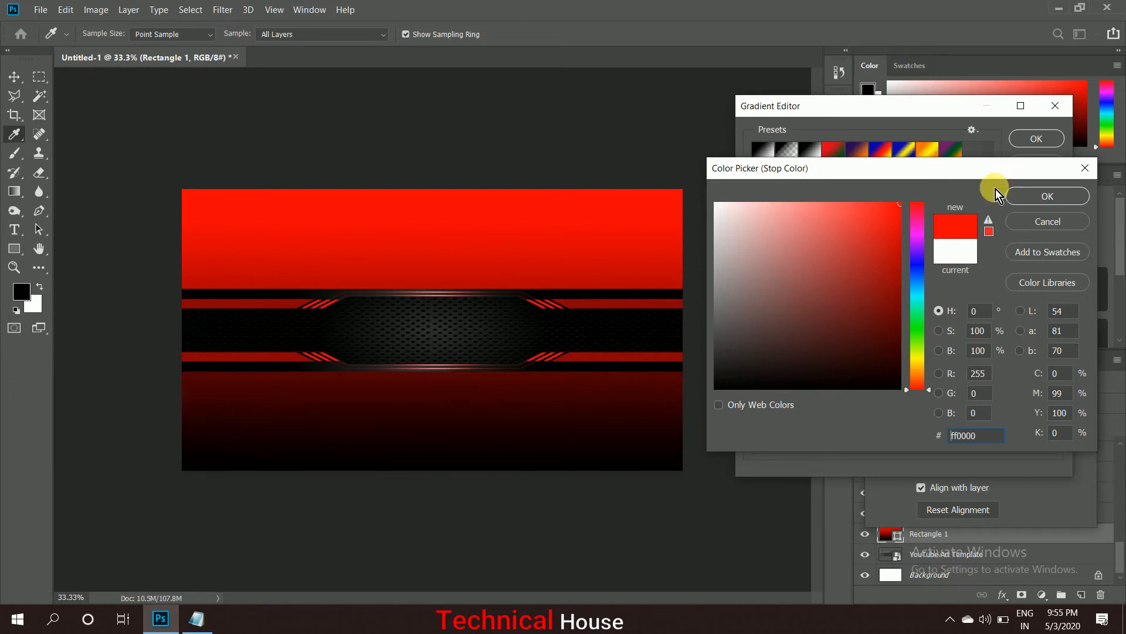
left_click(1022, 199)
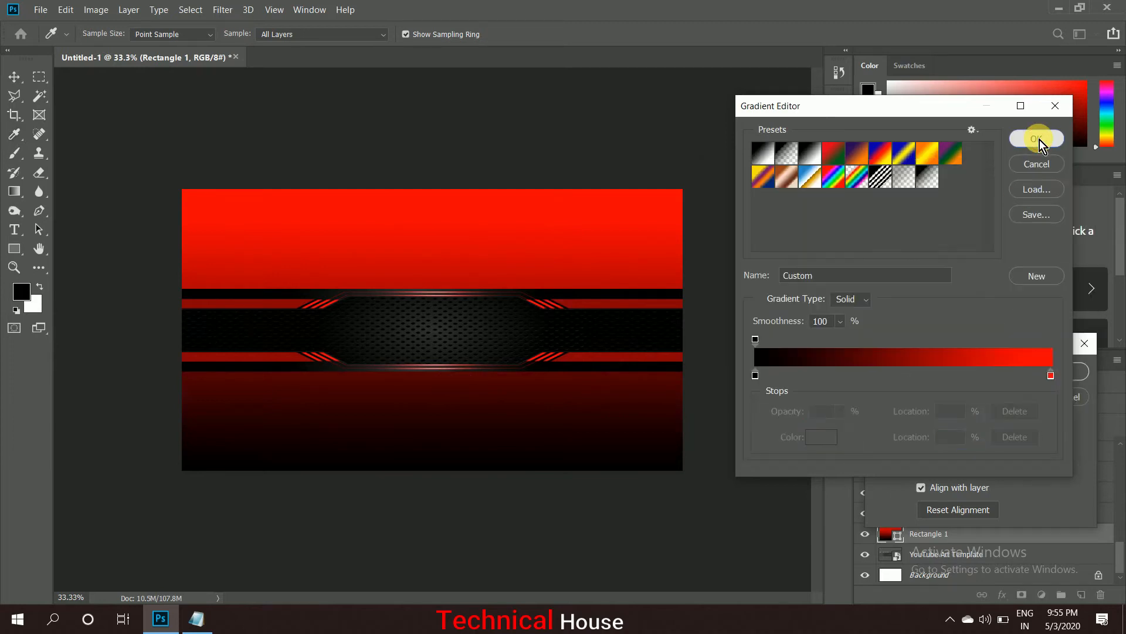
left_click(1039, 139)
left_click(1065, 378)
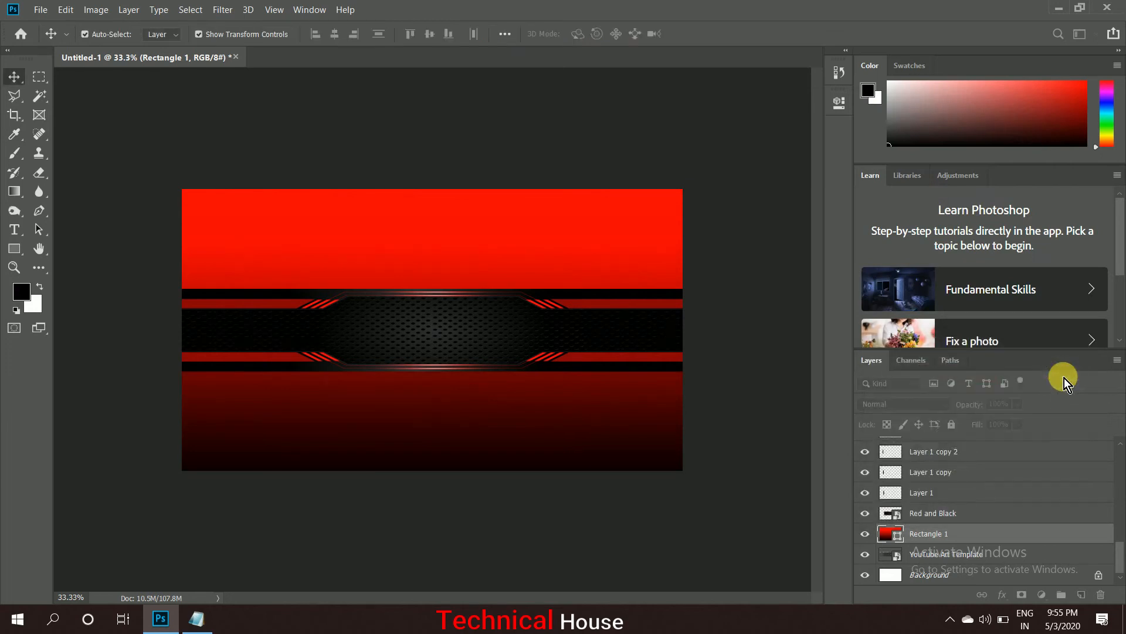
left_click(770, 223)
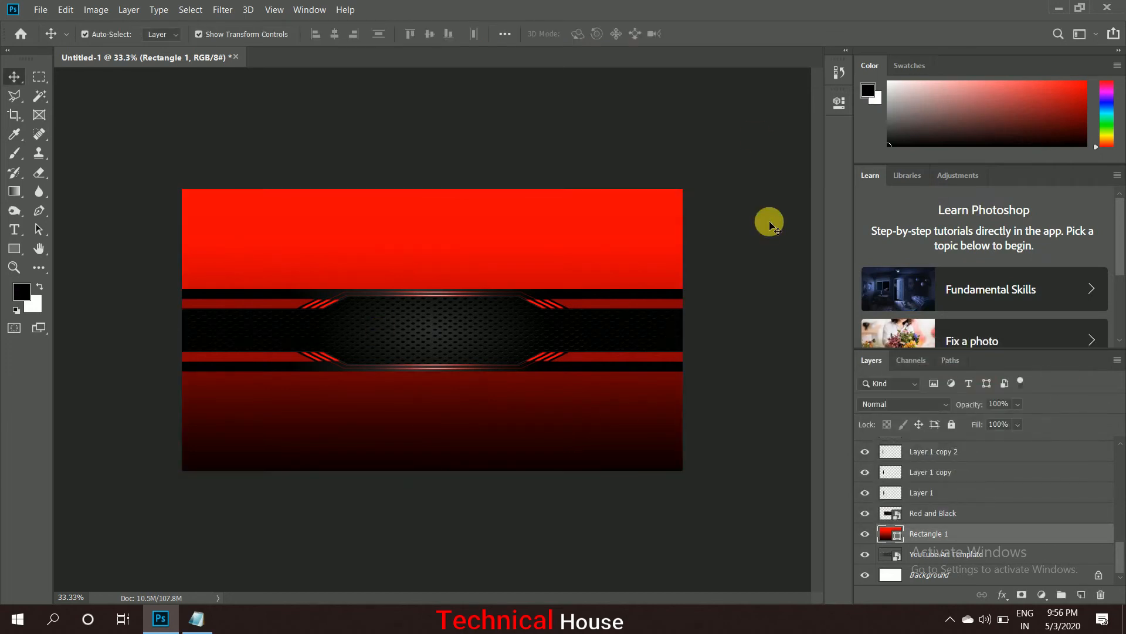
Place the YD picture from the desktop into the banner and scale it to about 46%
key("super+d")
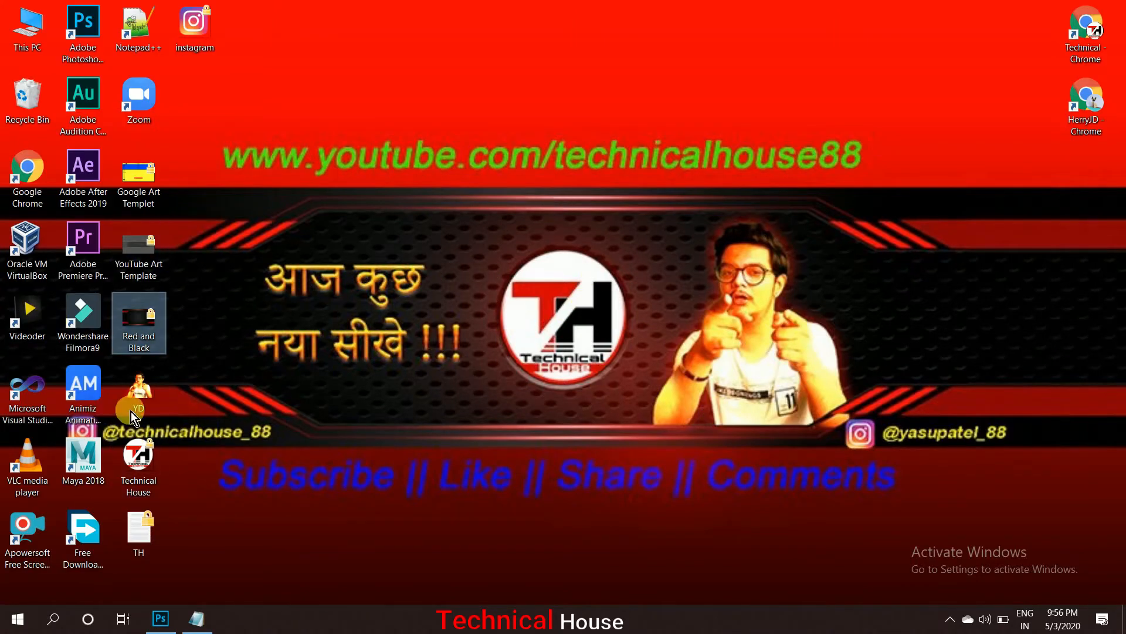
left_click(138, 394)
left_click_drag(137, 389, 510, 448)
left_click_drag(520, 312, 520, 313)
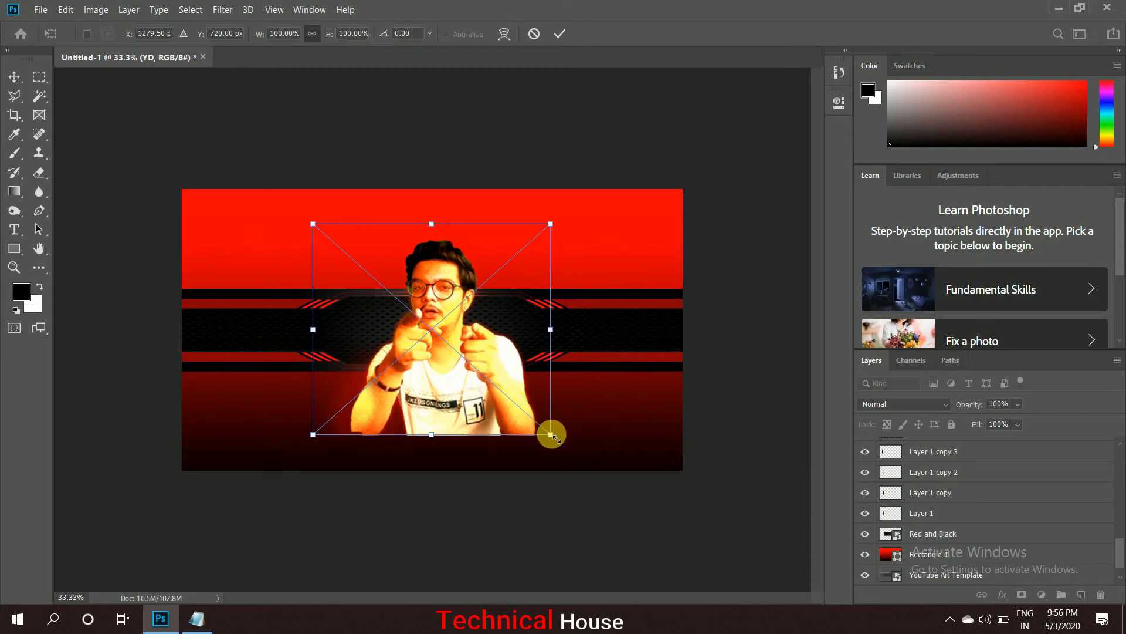
left_click_drag(552, 435, 421, 319)
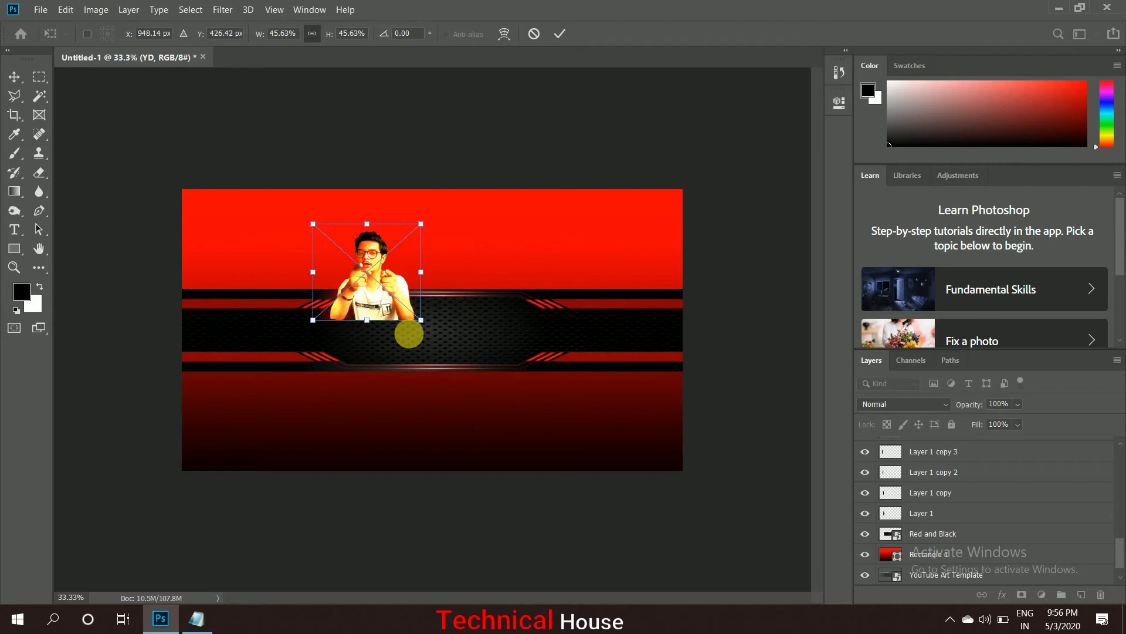
left_click(561, 34)
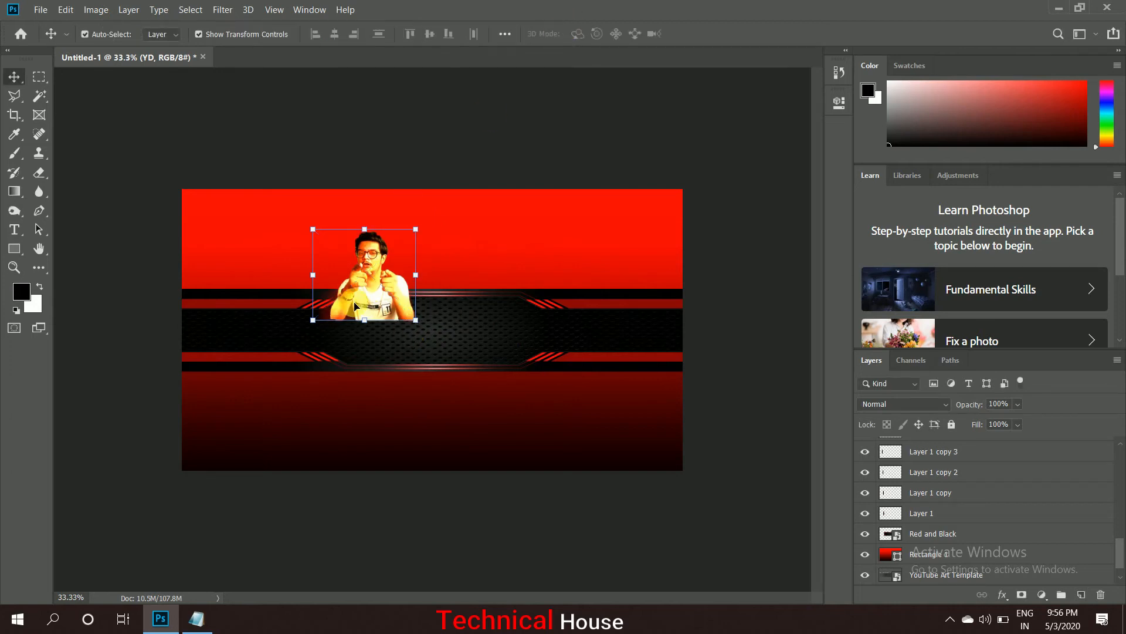
Move the YD picture onto the centre strip and scale it down to about 35% so it fits the strip's height
left_click_drag(354, 305, 504, 340)
left_click(508, 339)
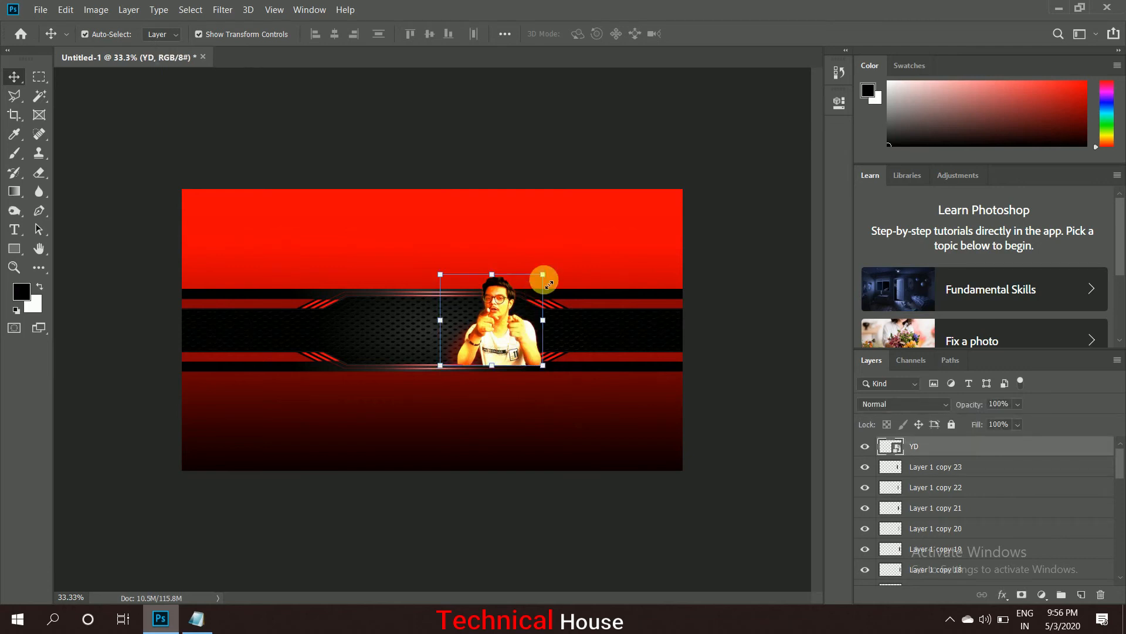
left_click_drag(536, 295, 528, 301)
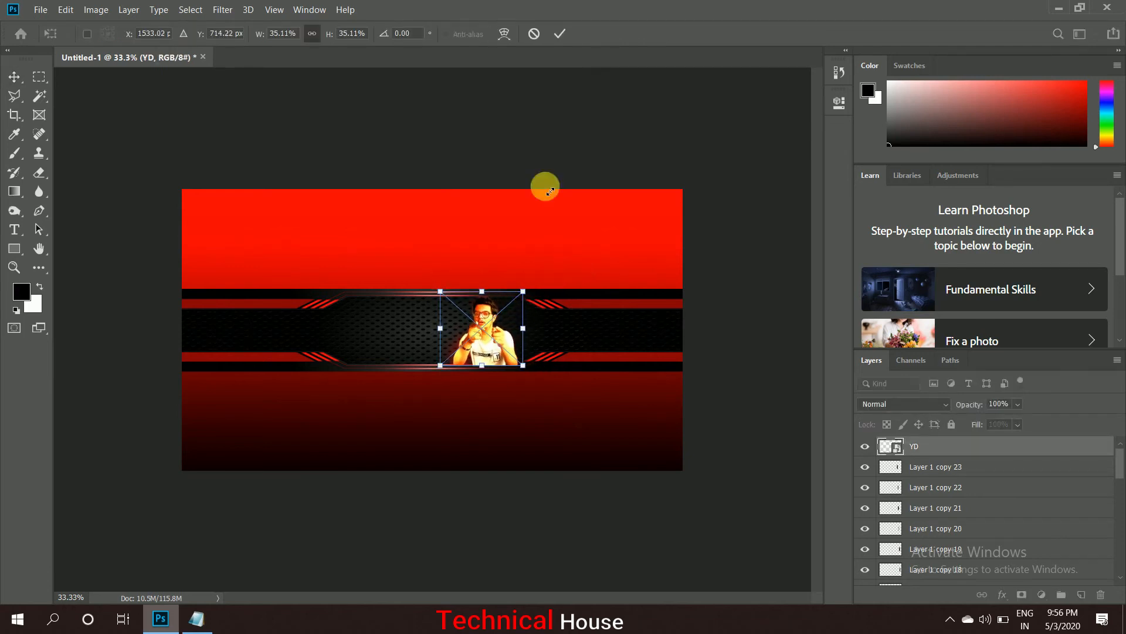
key("ctrl+plus")
left_click(559, 34)
Shift the YD picture slightly toward the right end of the strip's mesh panel and reselect its layer
left_click_drag(534, 339, 544, 338)
left_click(656, 163)
left_click(625, 314)
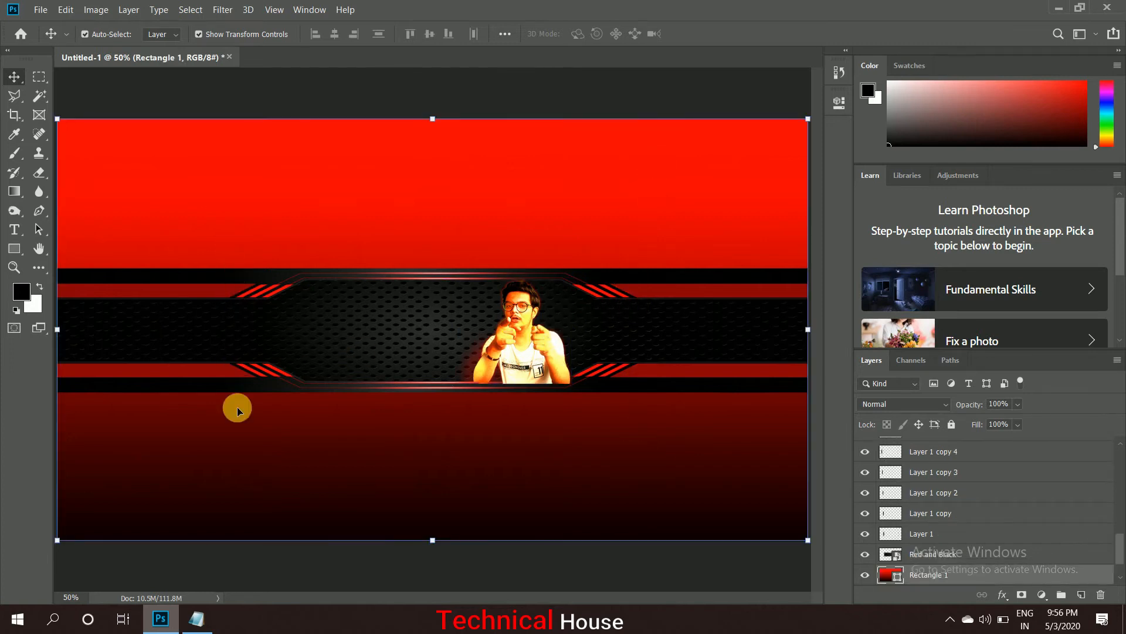
left_click(530, 343)
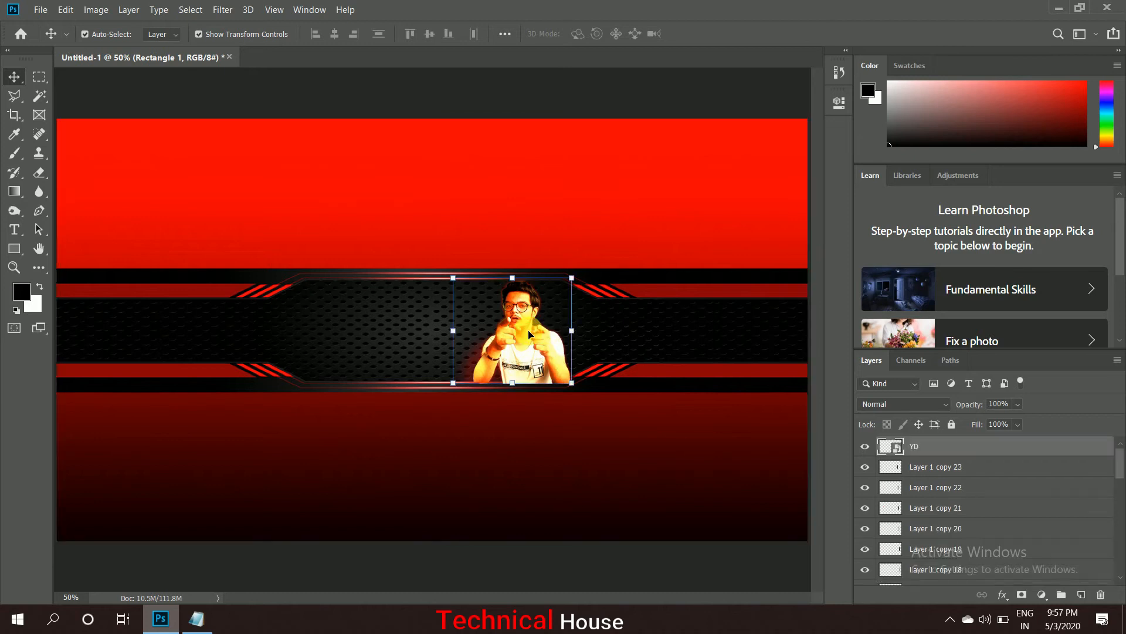
left_click(196, 387)
Place the Technical House logo from the desktop at the banner's centre and scale it to about 52%
key("super+d")
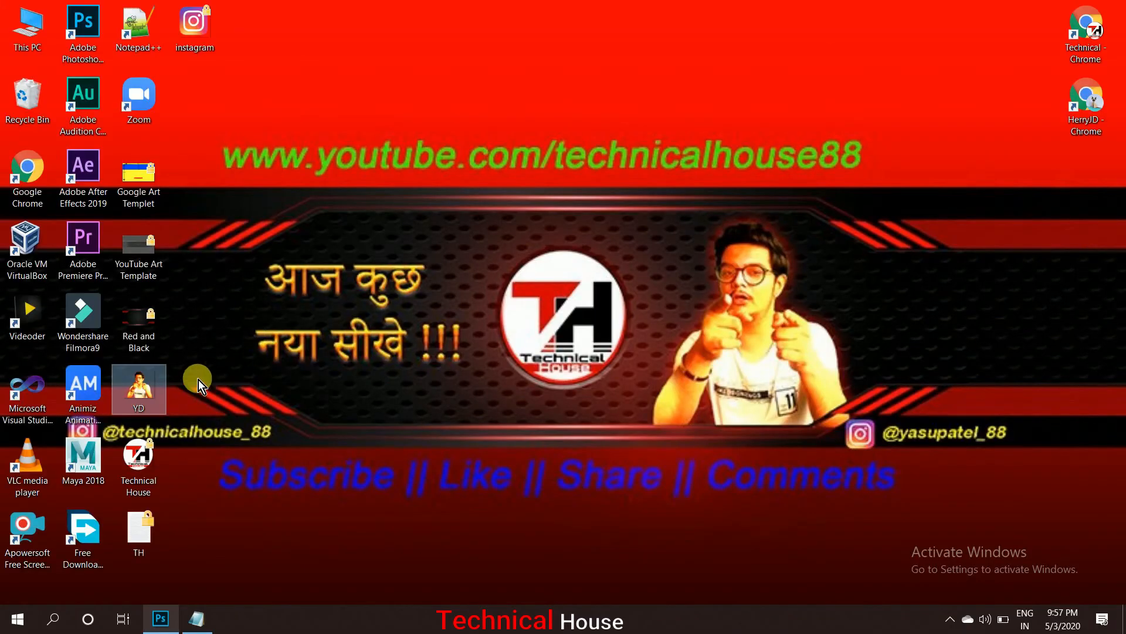
left_click_drag(145, 455, 161, 618)
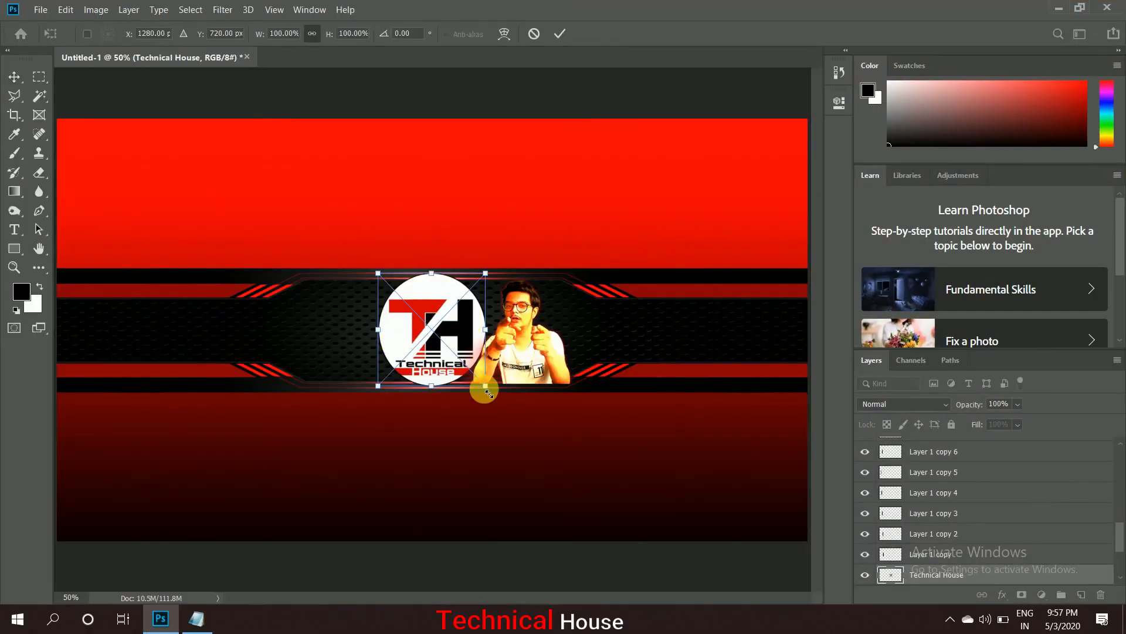
left_click_drag(488, 393, 435, 348)
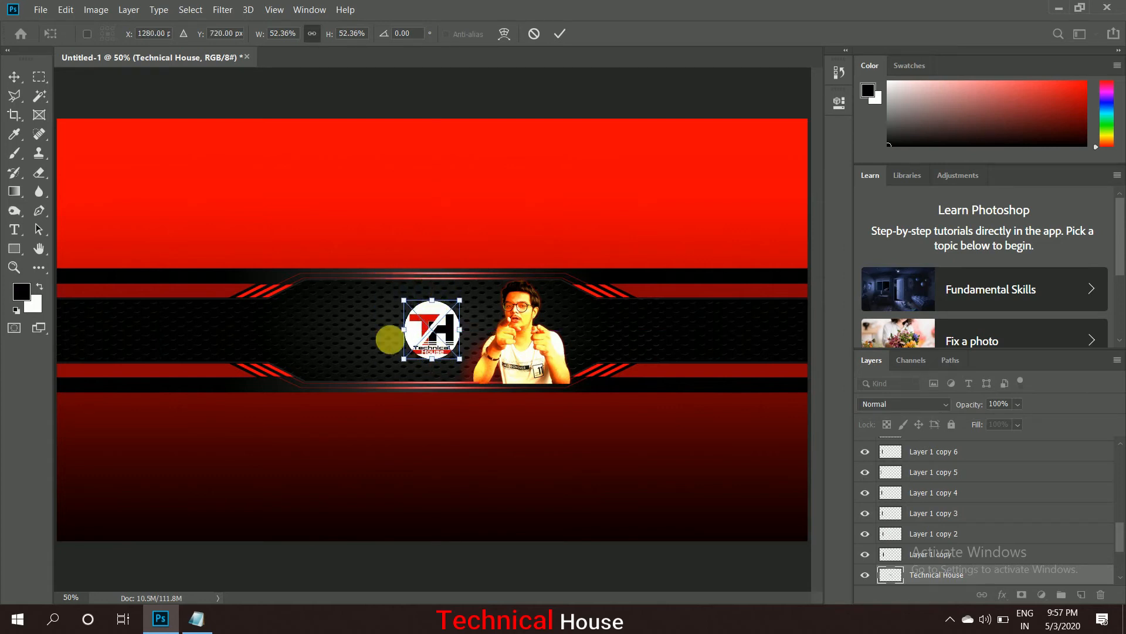
left_click(567, 34)
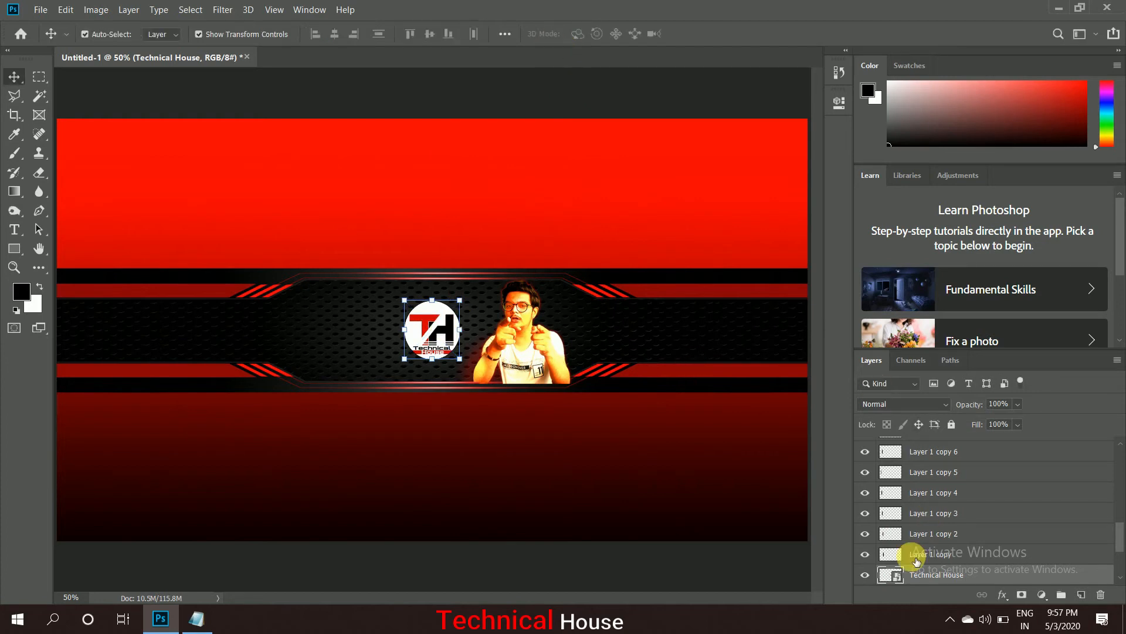
Add a Bevel & Emboss effect to the Technical House layer with the Emboss style and a size of 9 px
right_click(917, 575)
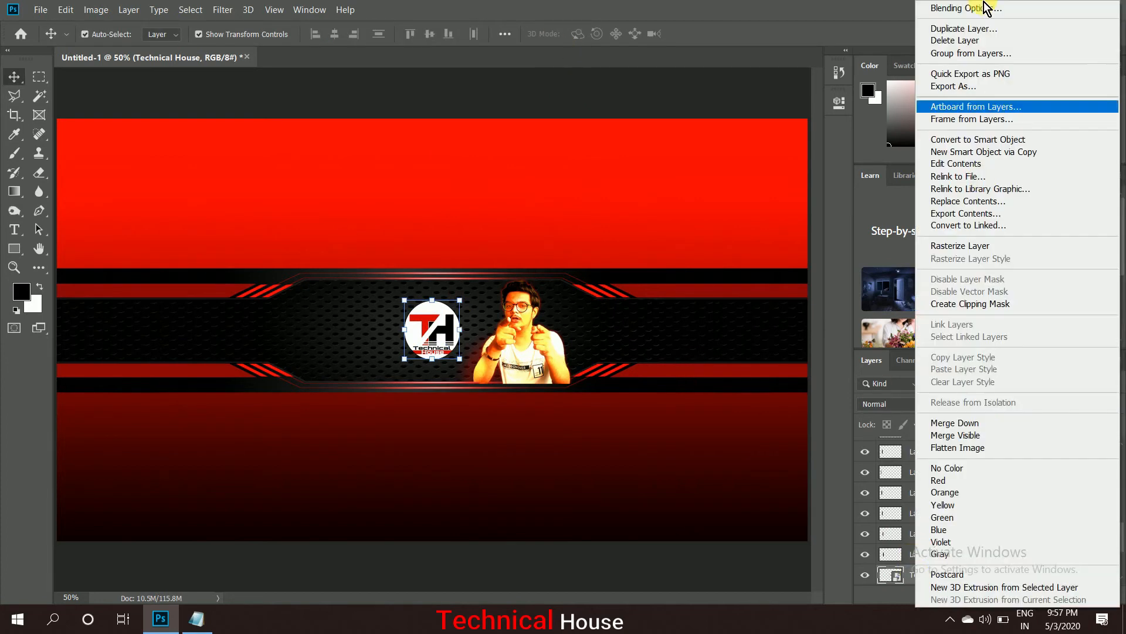
left_click(967, 9)
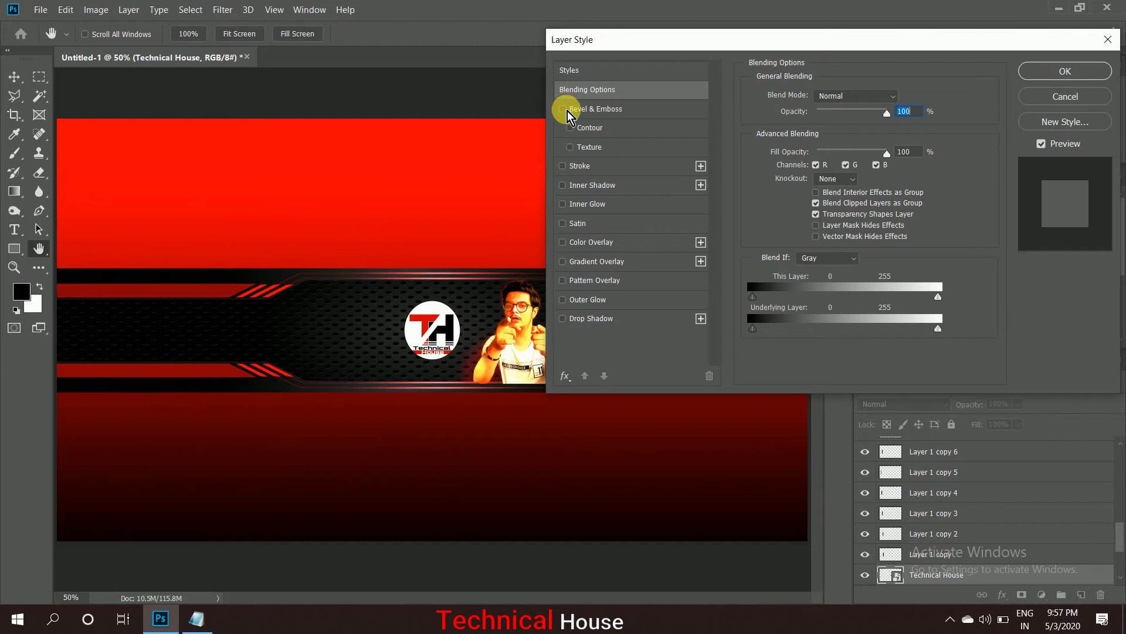
left_click(562, 109)
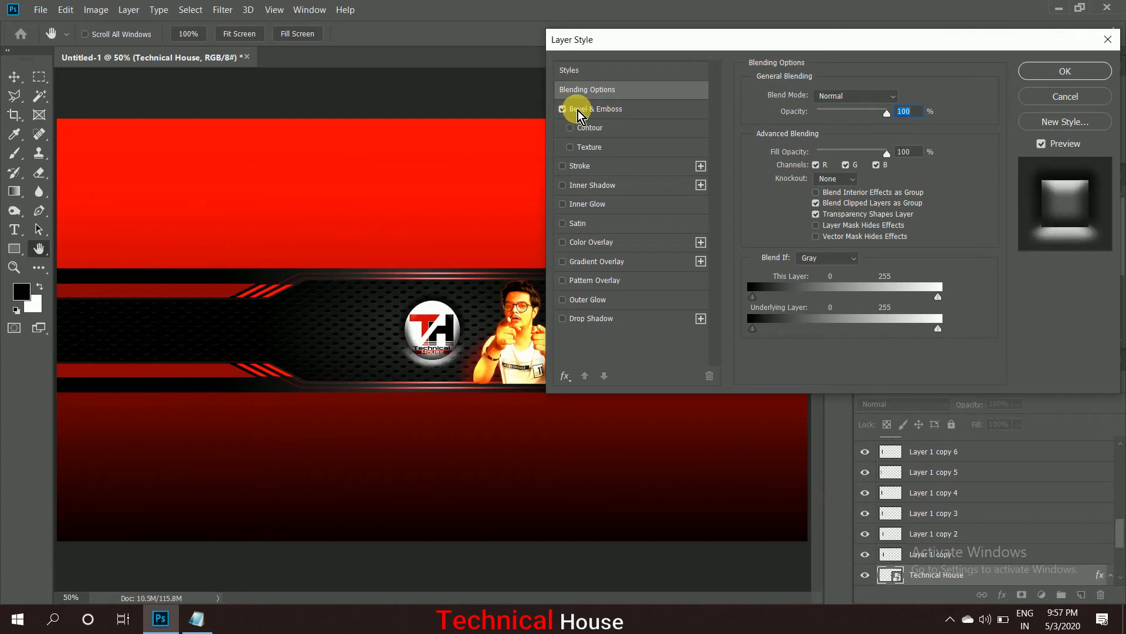
left_click(579, 110)
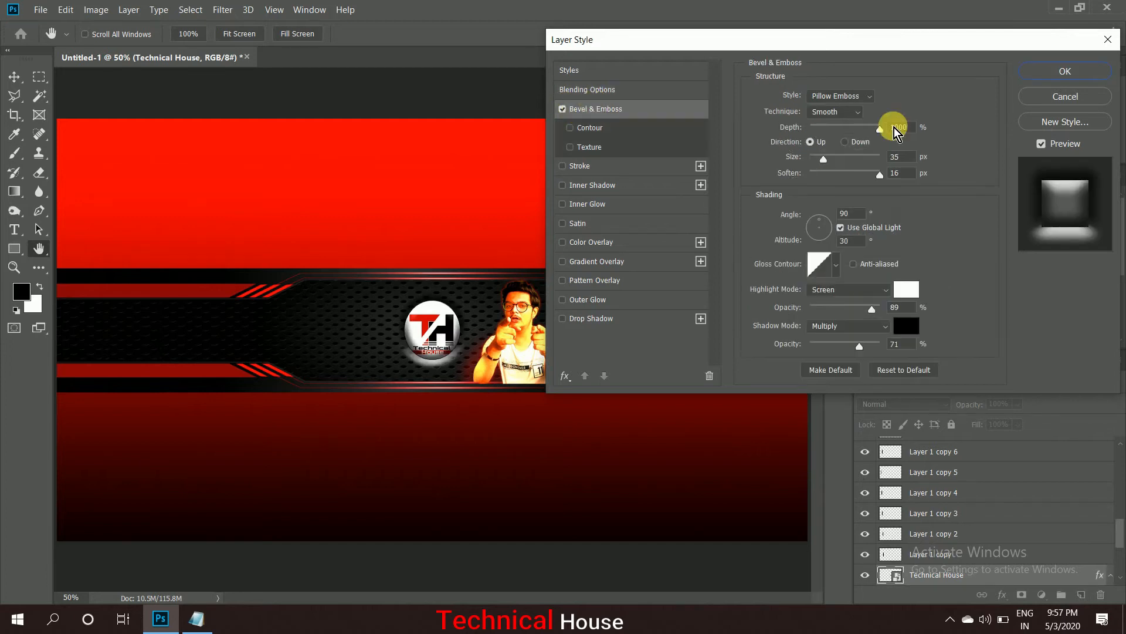
left_click(869, 105)
left_click(833, 139)
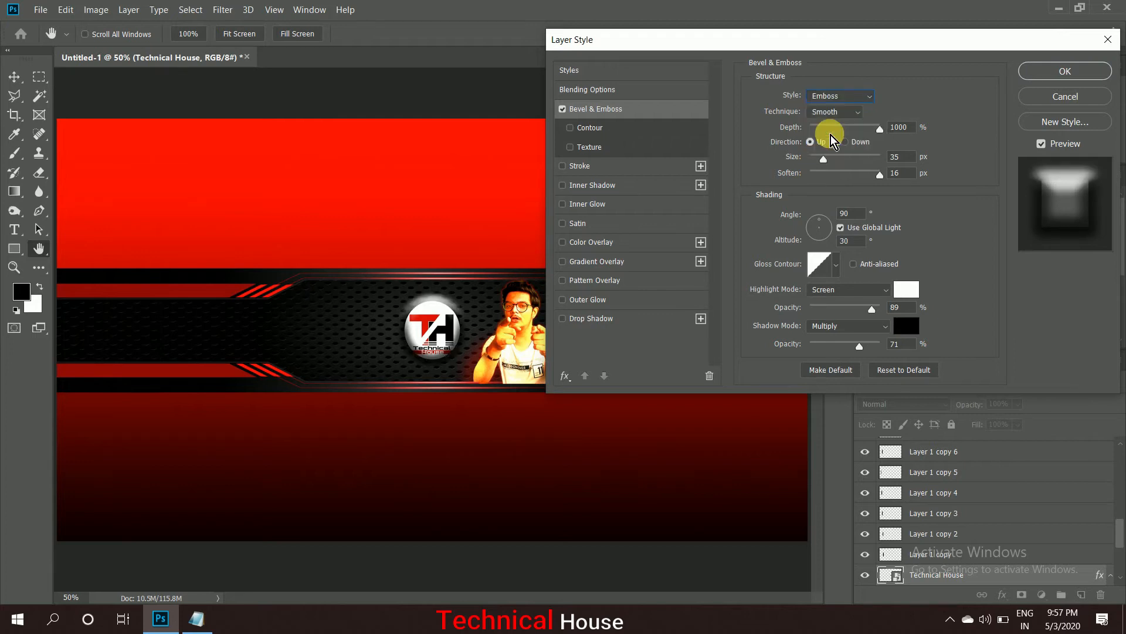
left_click_drag(821, 157, 817, 158)
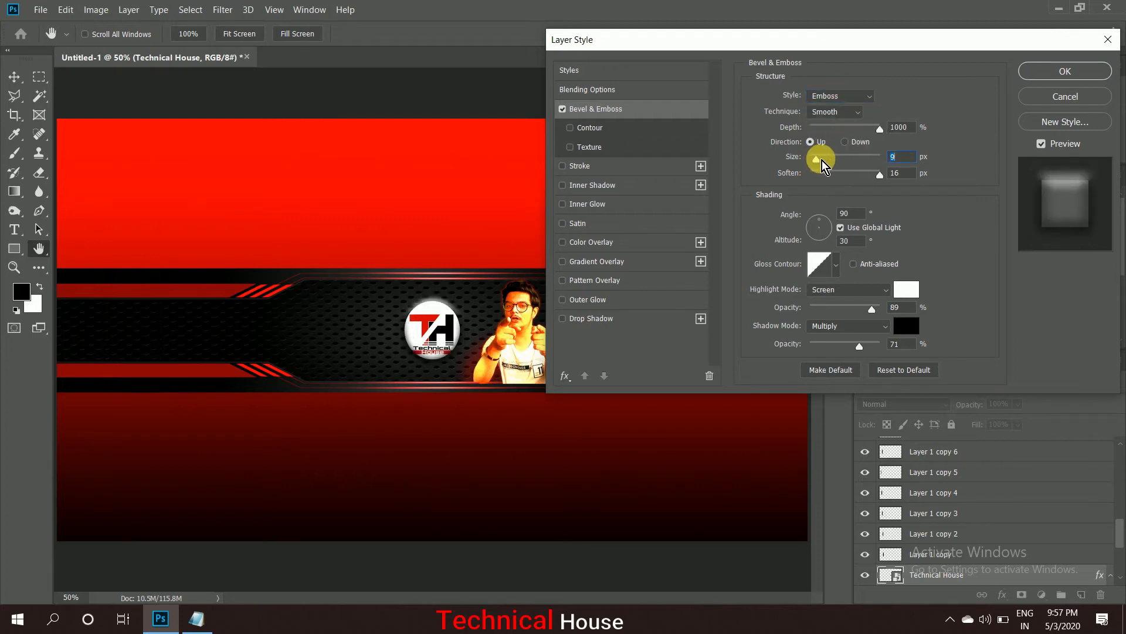
Set the logo's Bevel & Emboss shadow colour to pure red
left_click(909, 327)
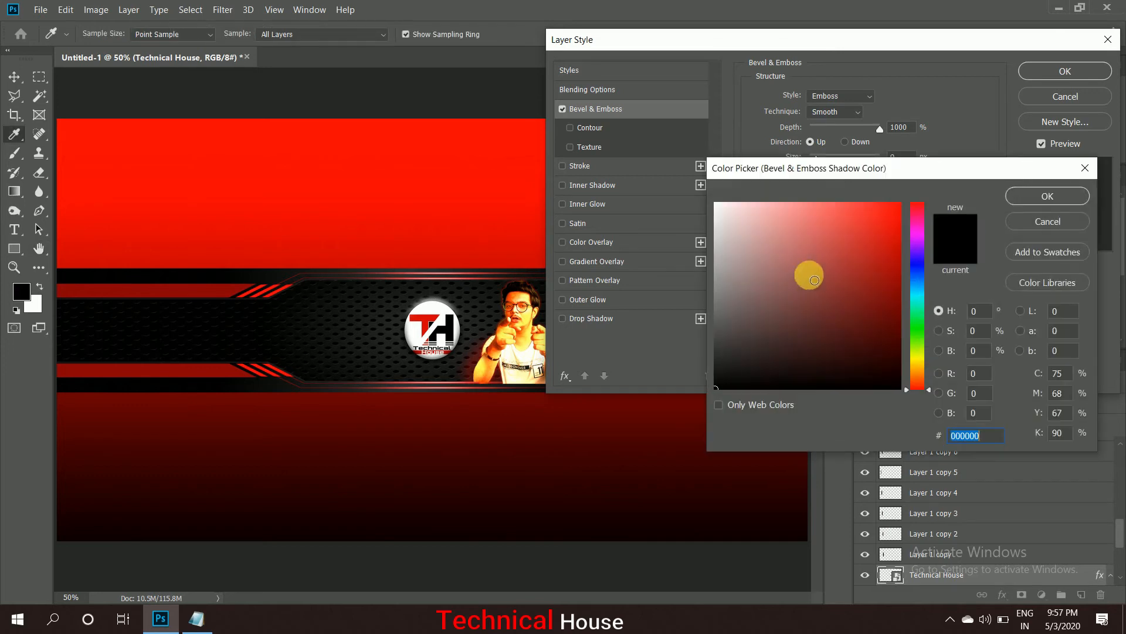
left_click_drag(810, 271, 1001, 70)
left_click(1026, 199)
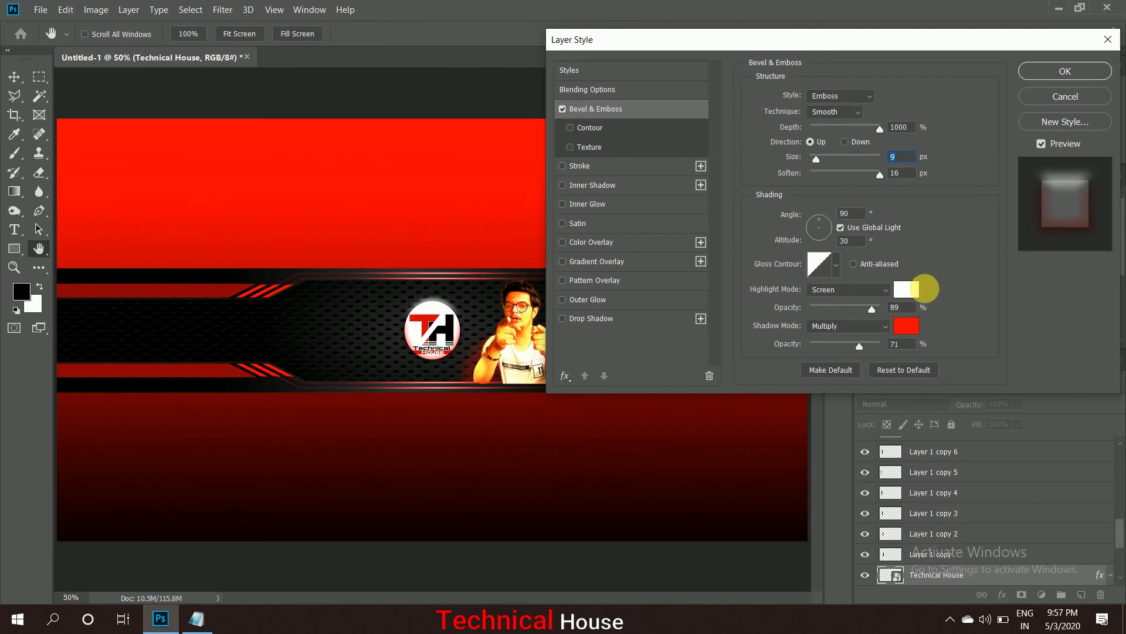
Set the logo's Bevel & Emboss highlight colour to red (ff0000) and its size to 18 px
left_click(918, 292)
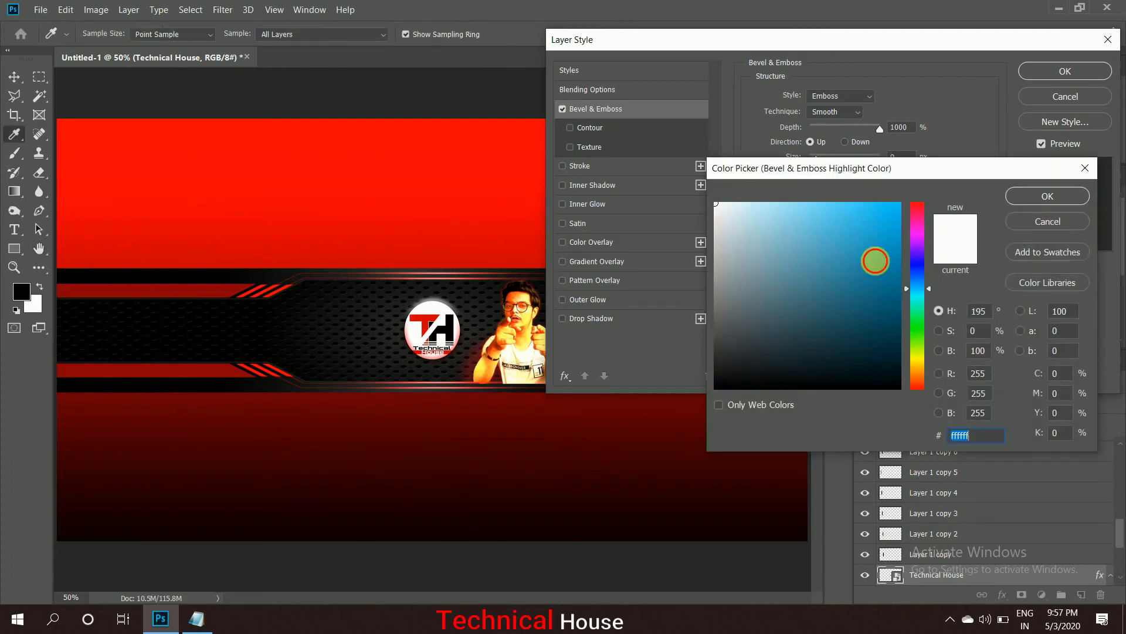
left_click_drag(874, 254, 932, 147)
left_click_drag(916, 231, 924, 167)
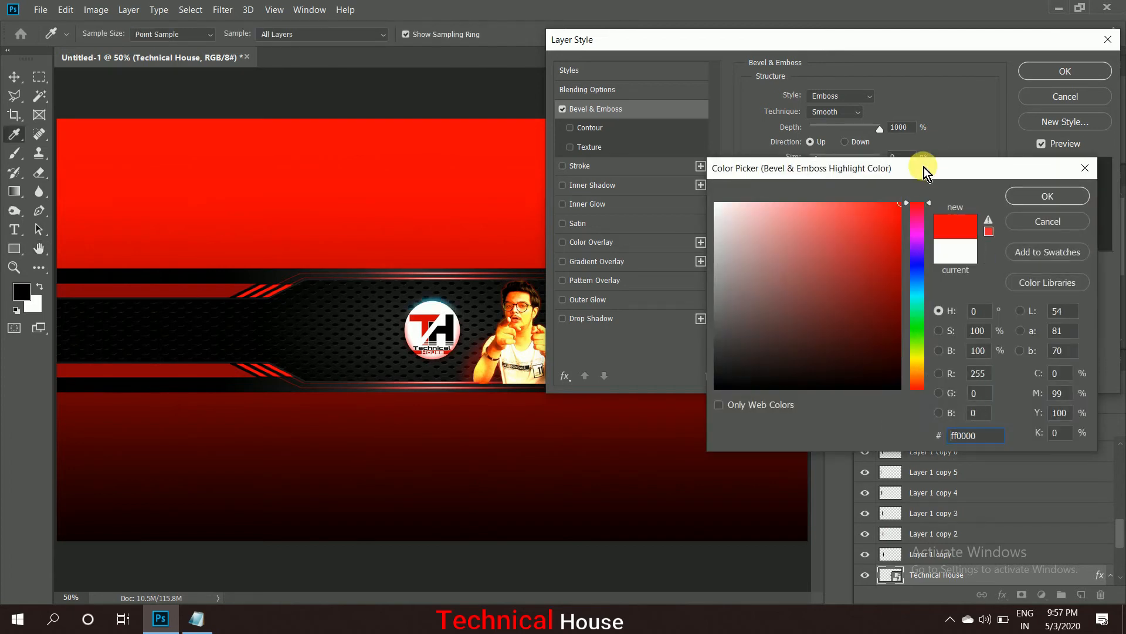
left_click(1042, 200)
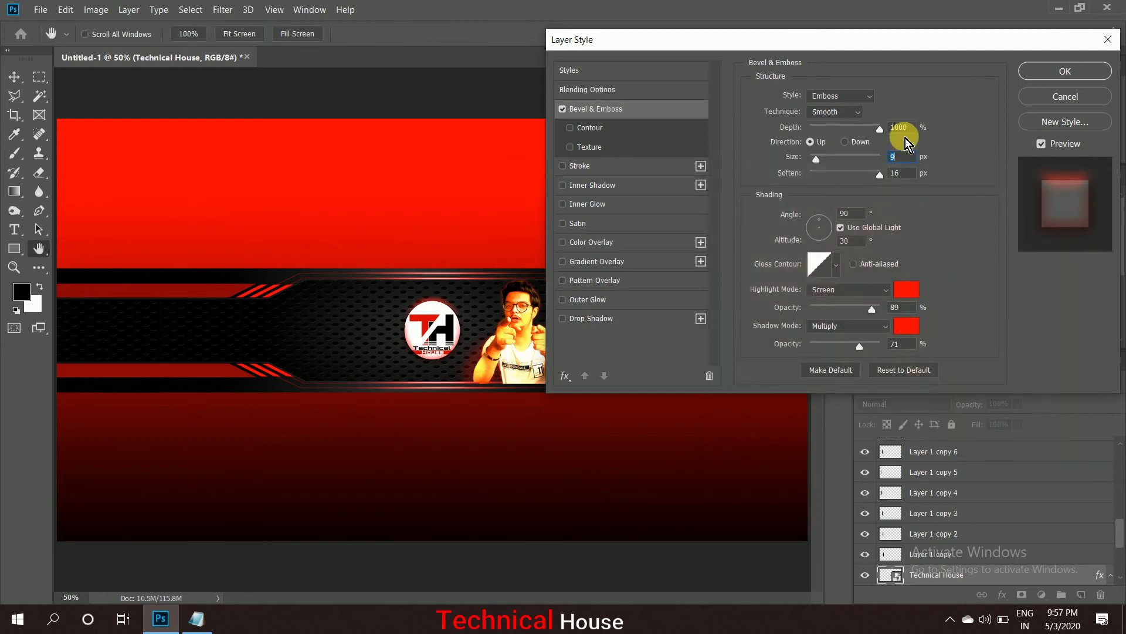
left_click_drag(829, 161, 821, 165)
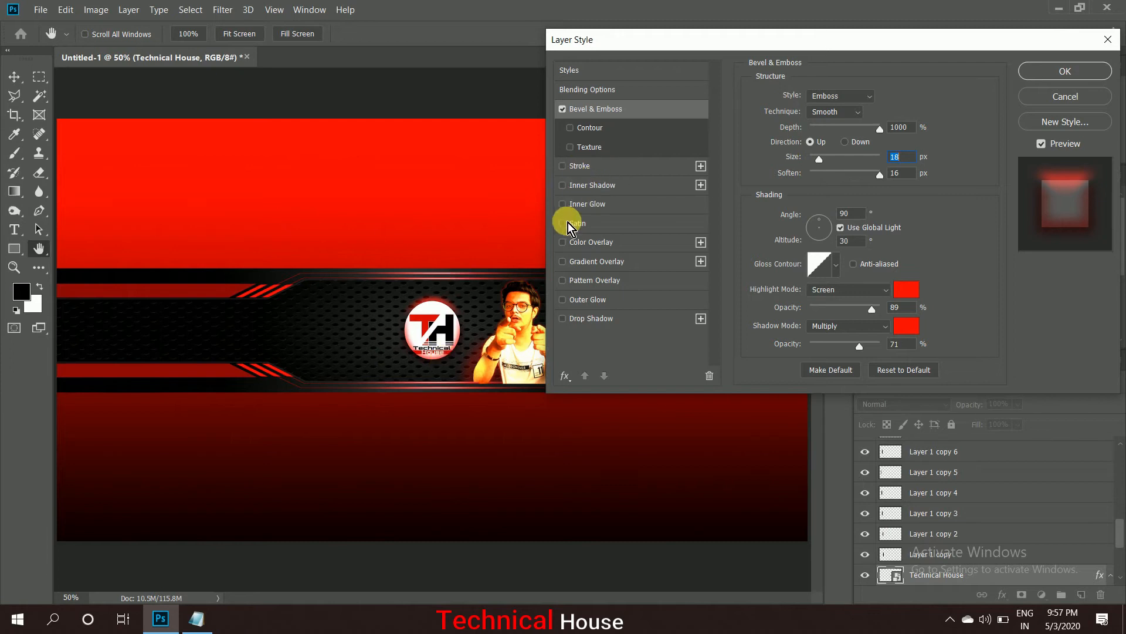
Add an Outer Glow to the Technical House logo in red (ff0000) with 32% opacity and 14% noise
left_click(563, 300)
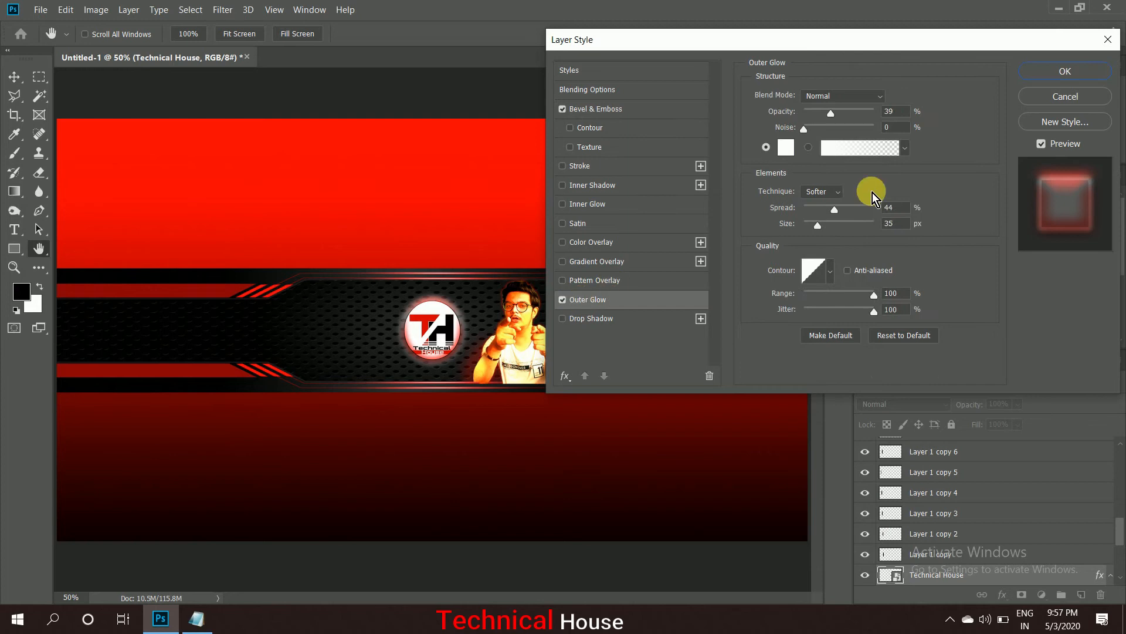
left_click(790, 147)
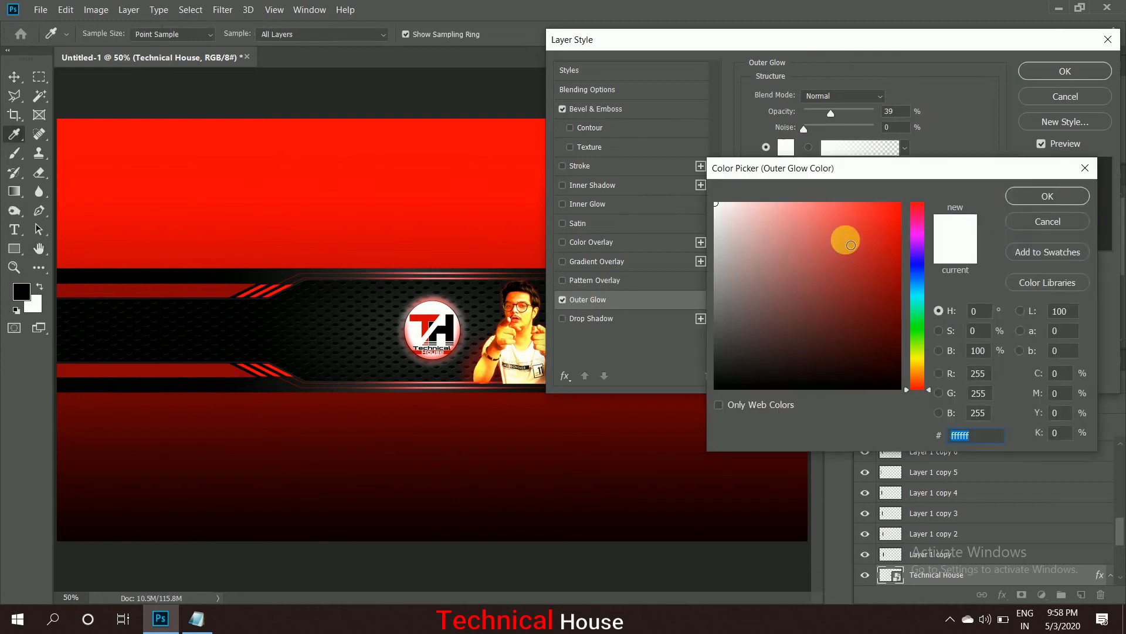
left_click_drag(845, 237, 1001, 130)
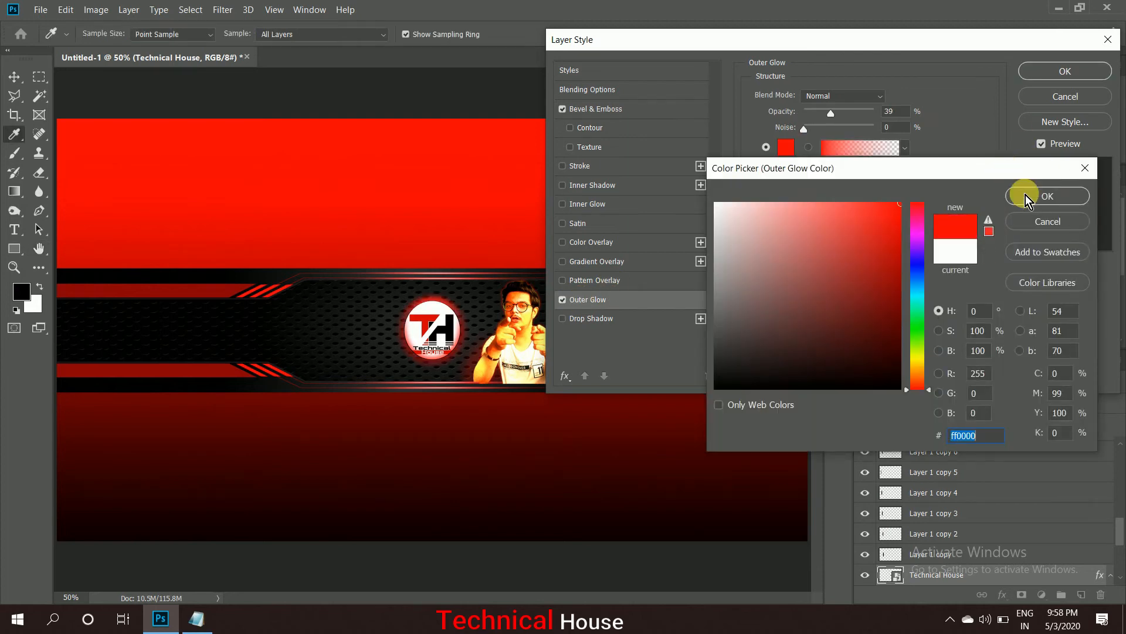
left_click(1048, 196)
left_click_drag(809, 123, 829, 110)
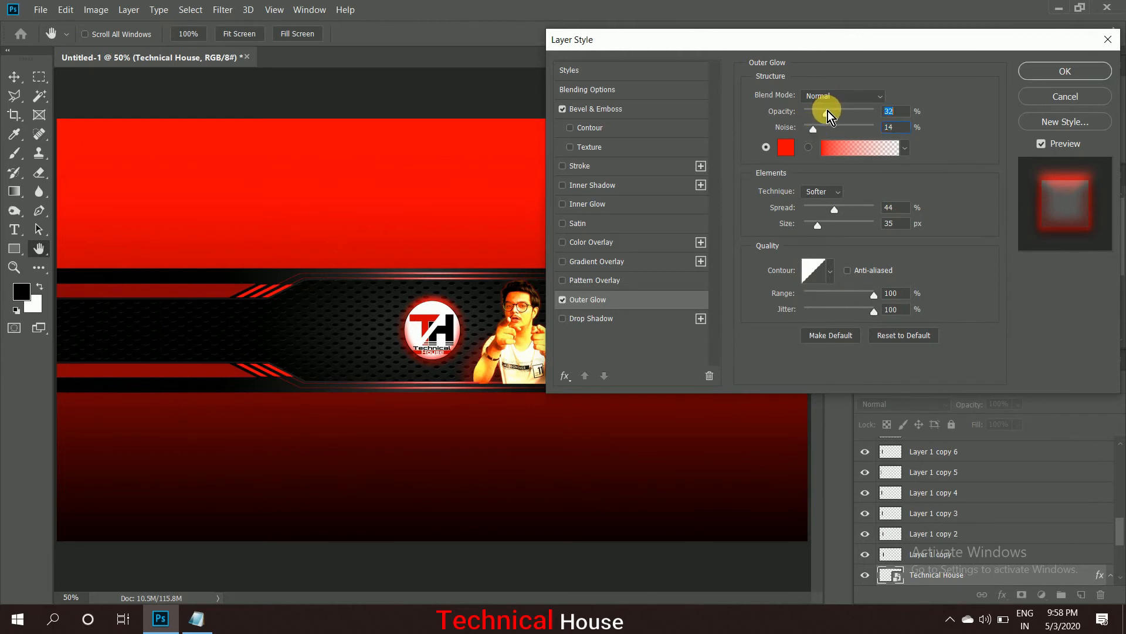
left_click(1029, 68)
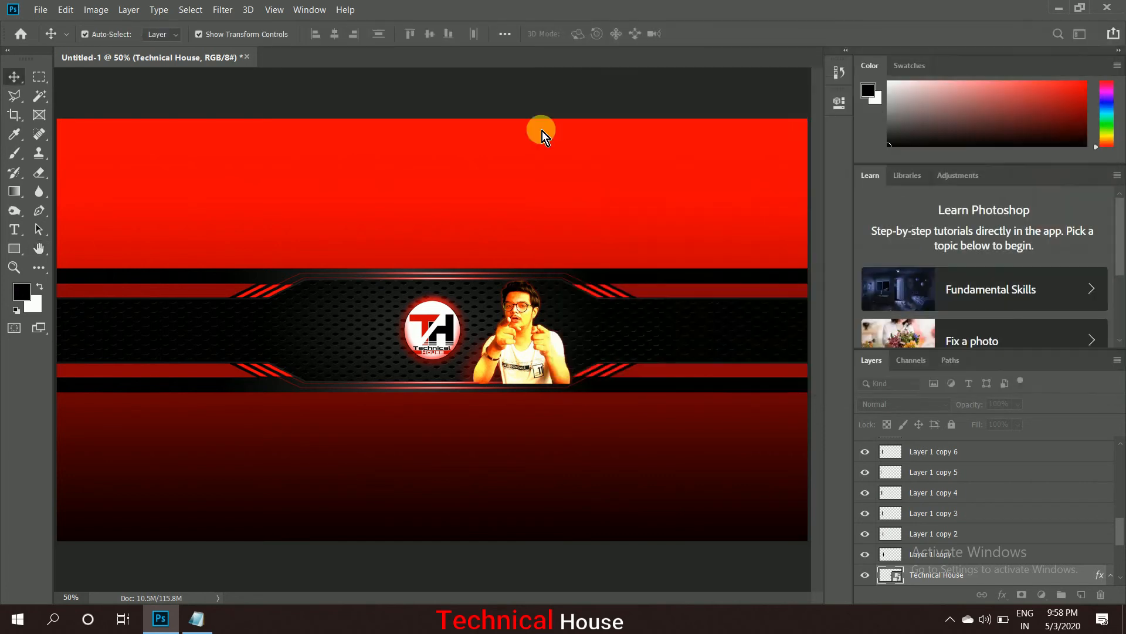
key("super+d")
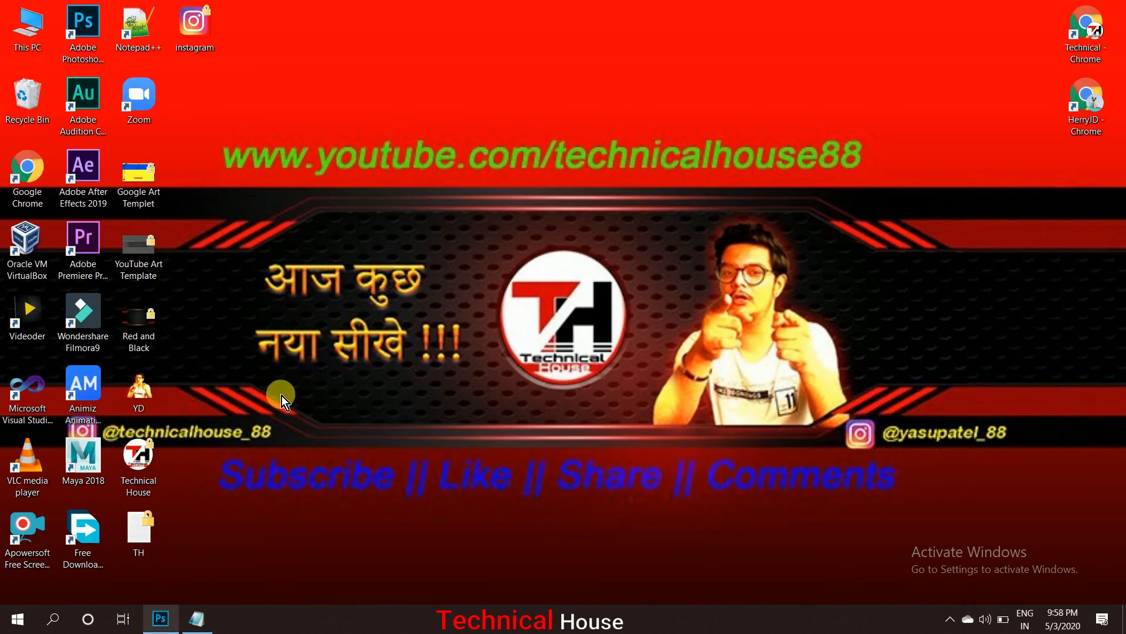
left_click(162, 623)
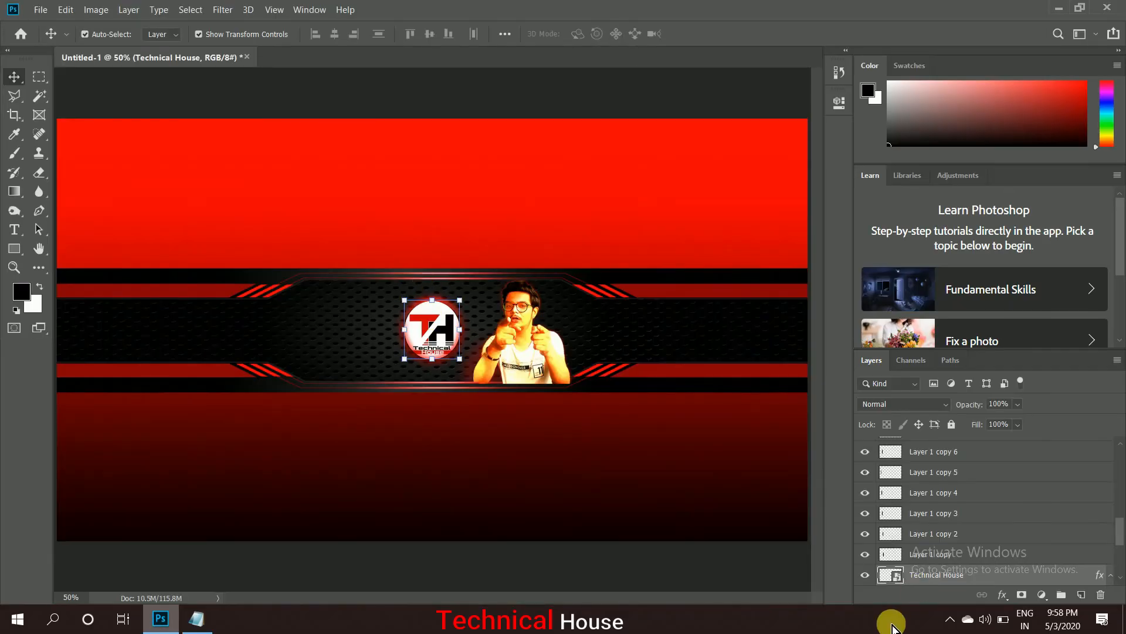
Change the logo's Bevel & Emboss to Pillow Emboss, size 29 px, soften 11 px, highlight opacity 100% and shadow opacity 33%
right_click(918, 585)
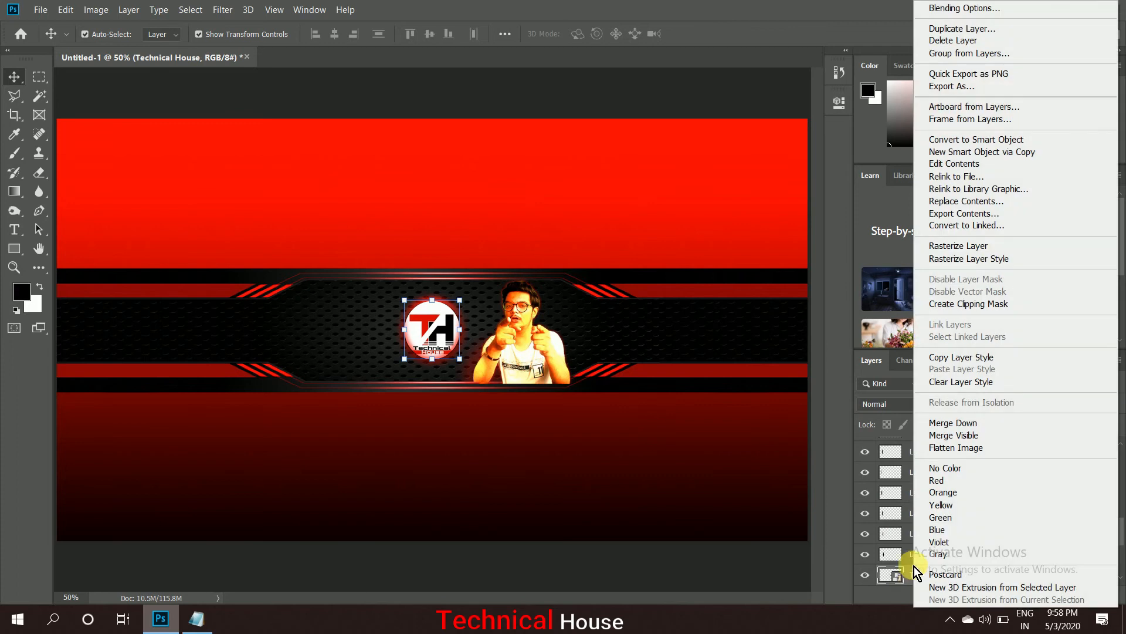
left_click(933, 11)
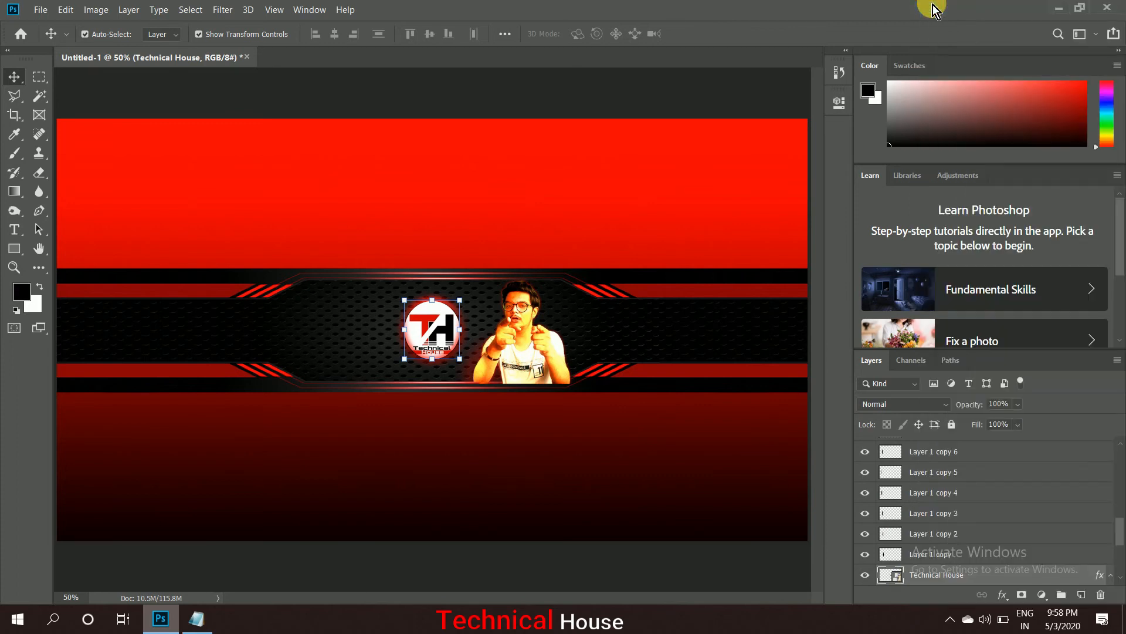
left_click(620, 112)
left_click(863, 97)
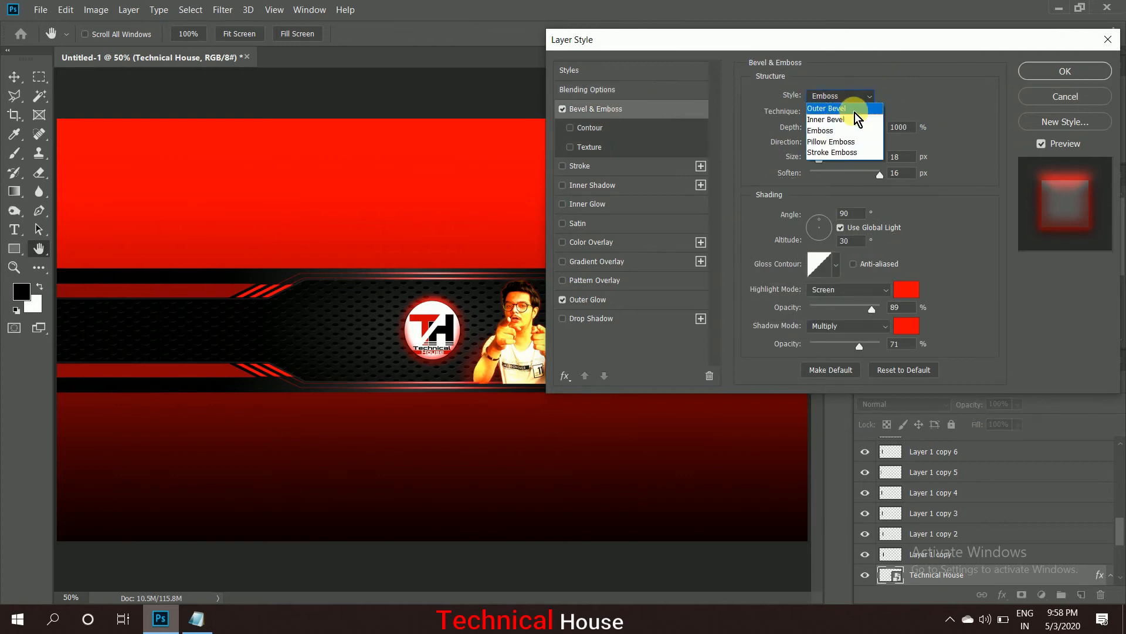
left_click(850, 143)
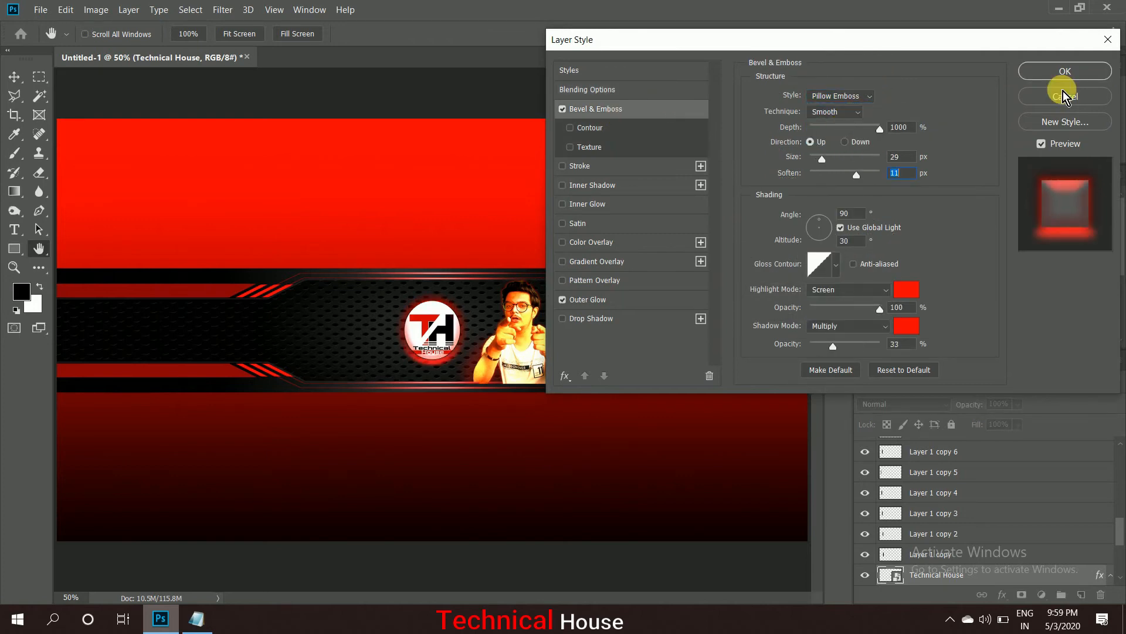
left_click(1058, 75)
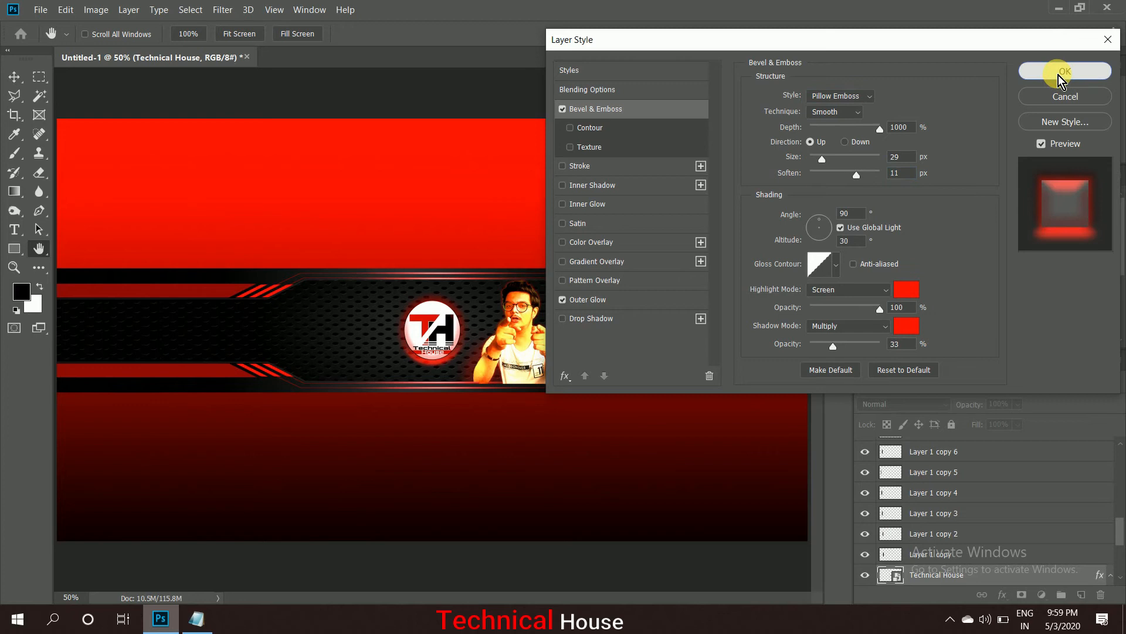
key("v")
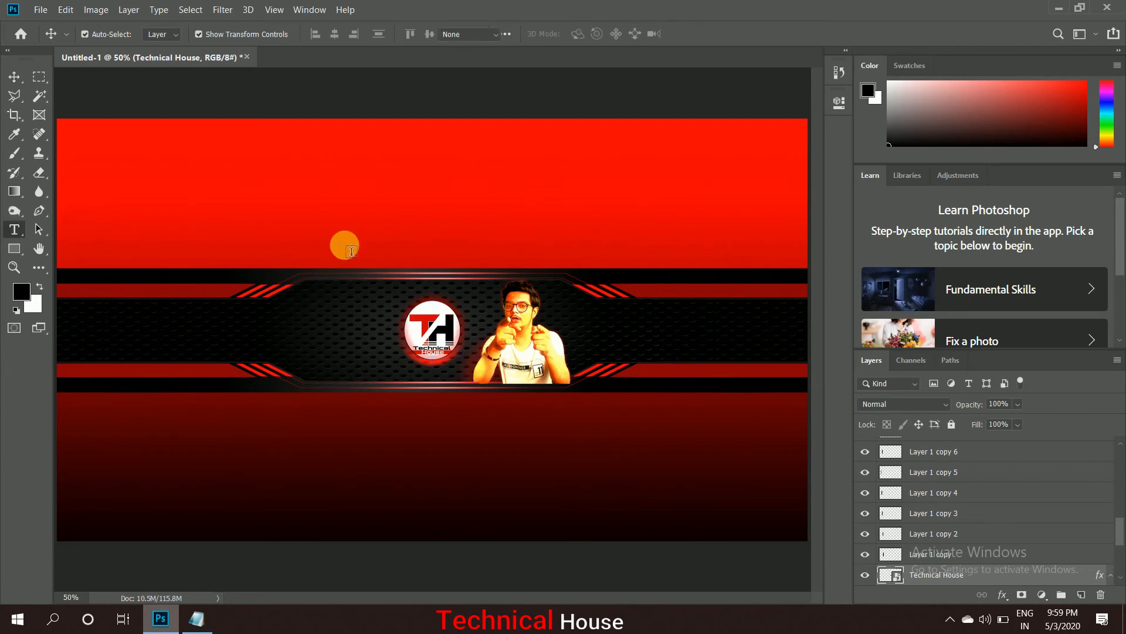
Switch to the TH file in Notepad and copy the words "आज कुछ"
key("super+d")
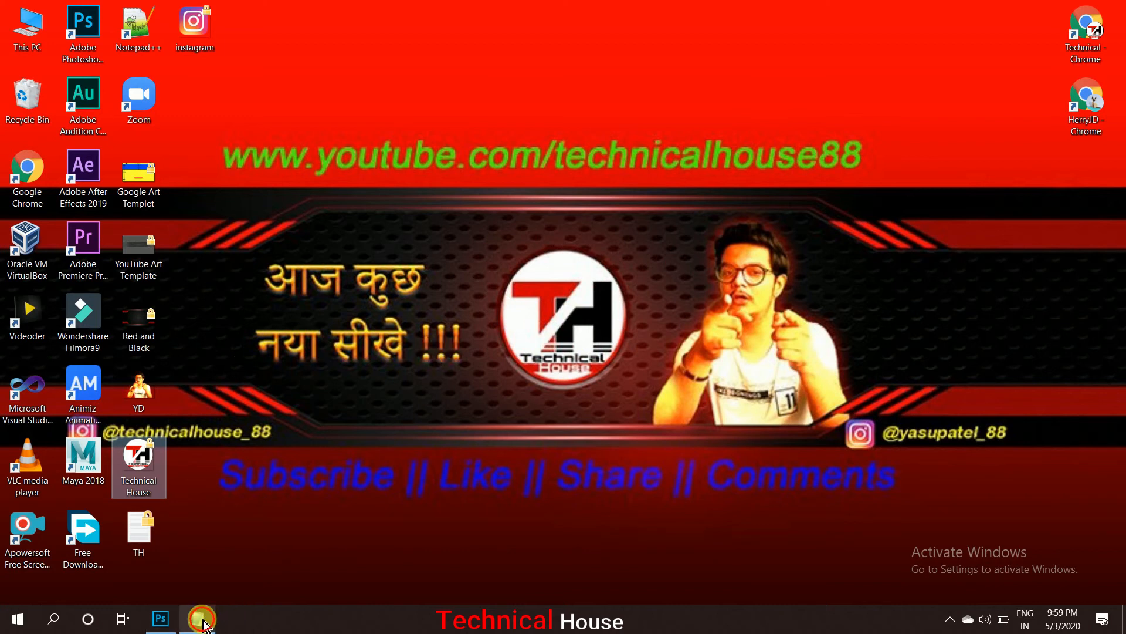
left_click(210, 575)
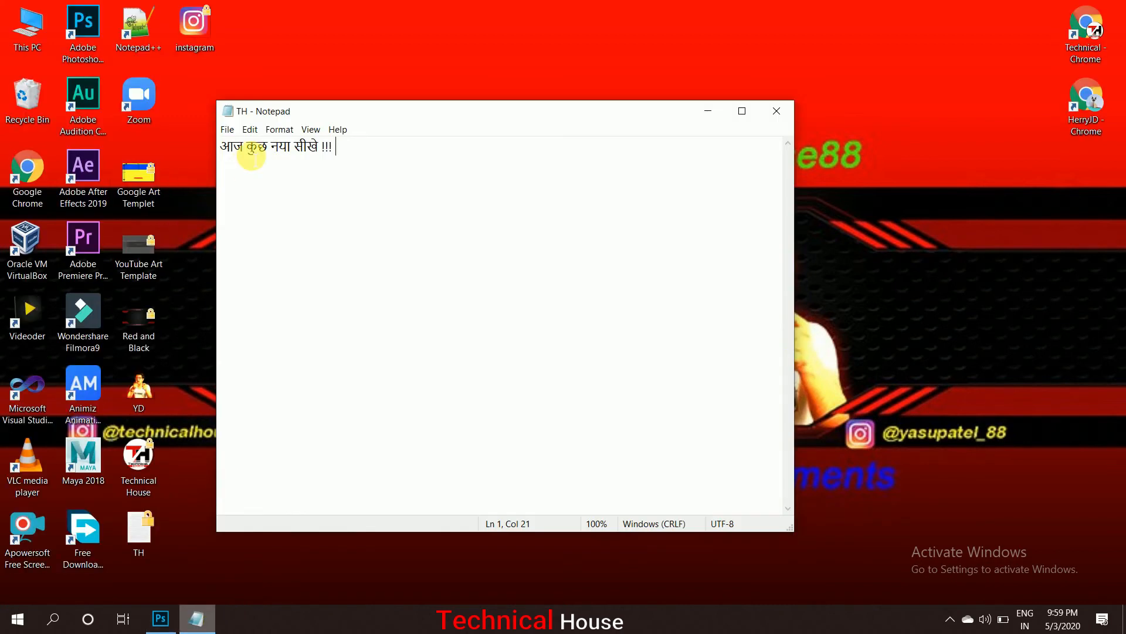
left_click_drag(227, 153, 349, 156)
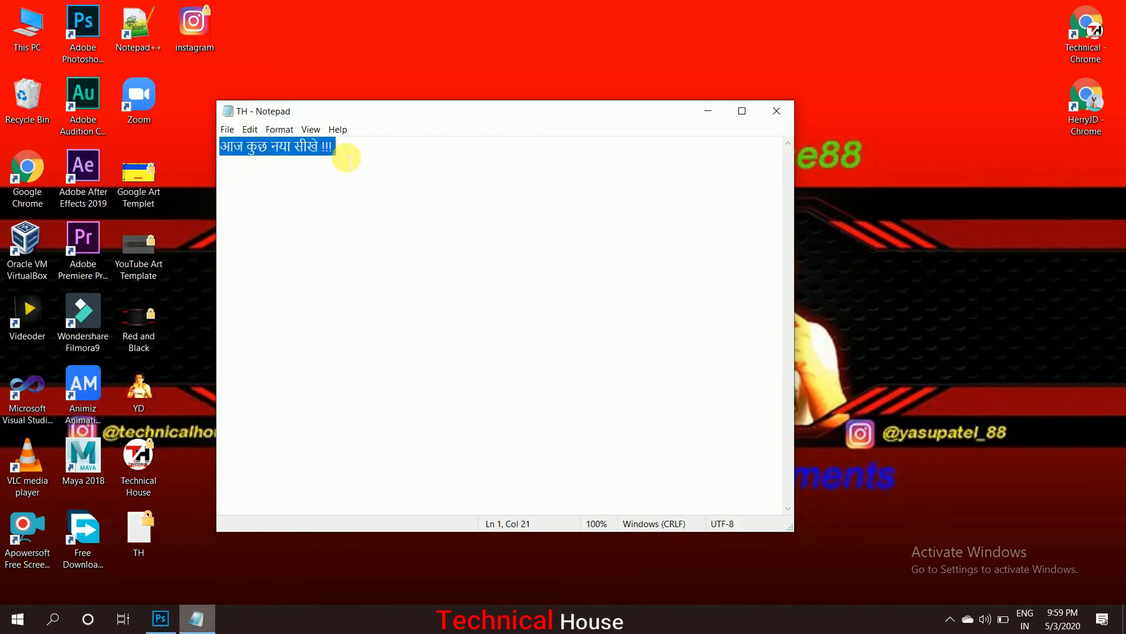
left_click(337, 203)
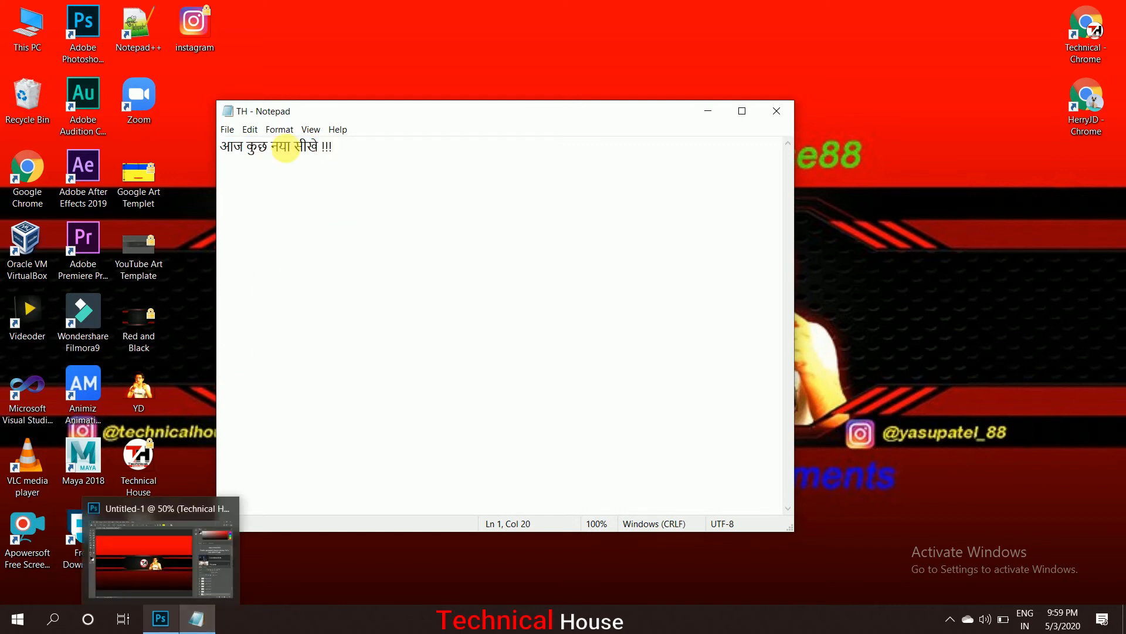
left_click_drag(269, 152, 222, 152)
key("ctrl+c")
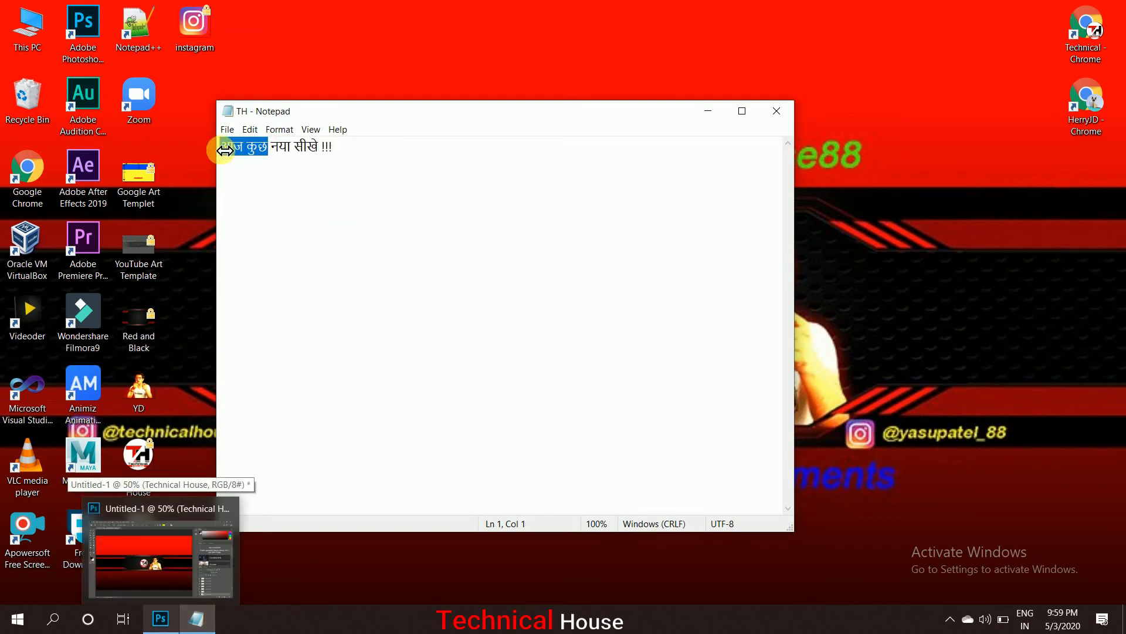
Back in Photoshop, add the copied "आज कुछ" as a 90 pt yellow text layer beside the logo, opposite the portrait
left_click(155, 627)
left_click(291, 310)
key("ctrl+v")
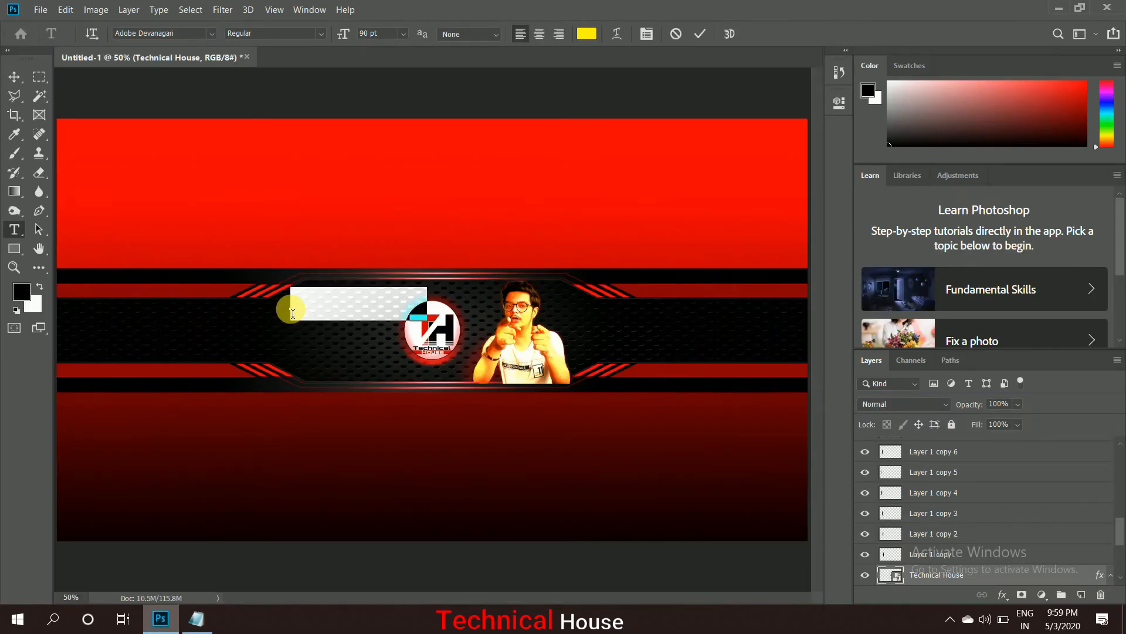
left_click(378, 302)
key("ctrl+a")
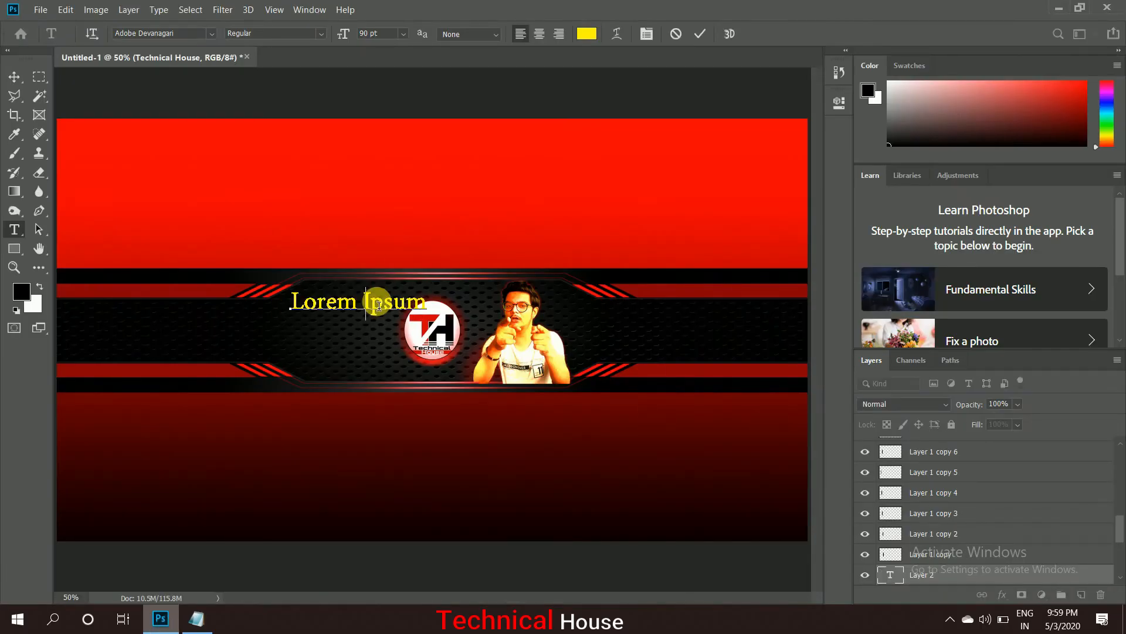
key("ctrl+v")
key("ctrl+a")
left_click(918, 570)
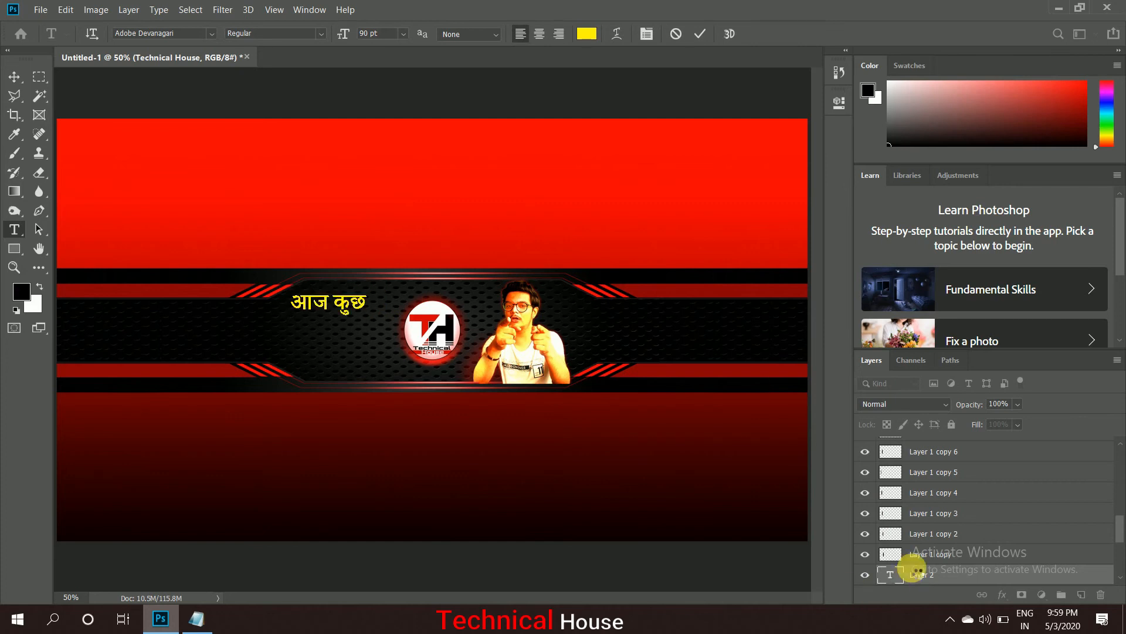
left_click(915, 554)
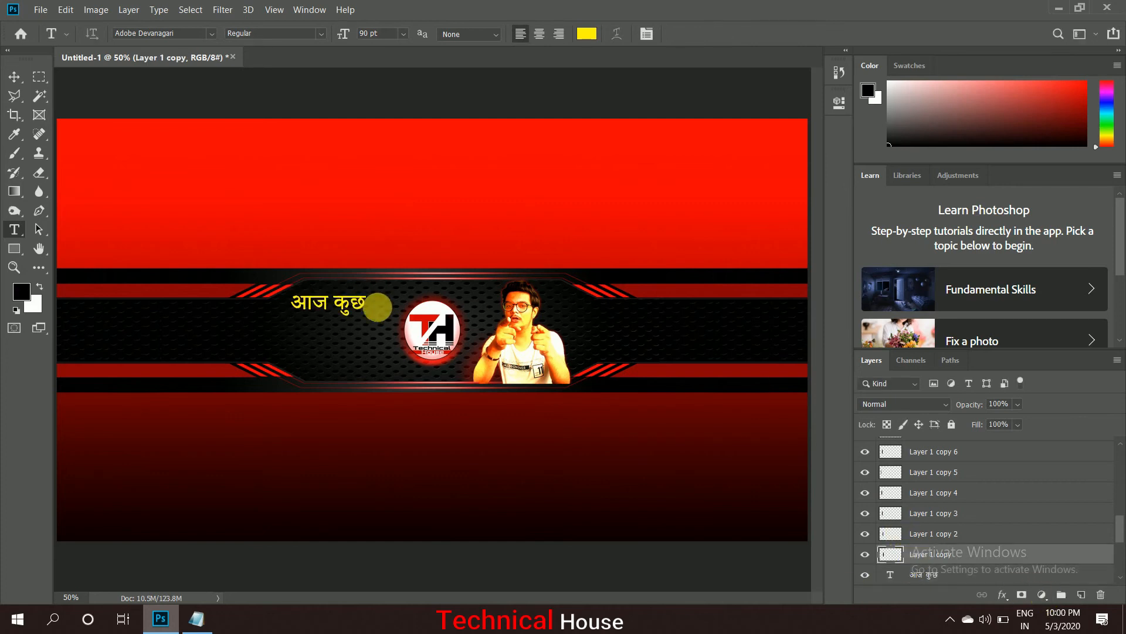
Enlarge the "आज कुछ" text and position it in the upper part of the centre panel beside the logo
left_click(14, 77)
left_click_drag(365, 301, 403, 286)
mouse_move(384, 300)
left_mouse_down()
mouse_move(347, 301)
mouse_move(363, 302)
left_mouse_up()
left_click(703, 34)
left_click(395, 163)
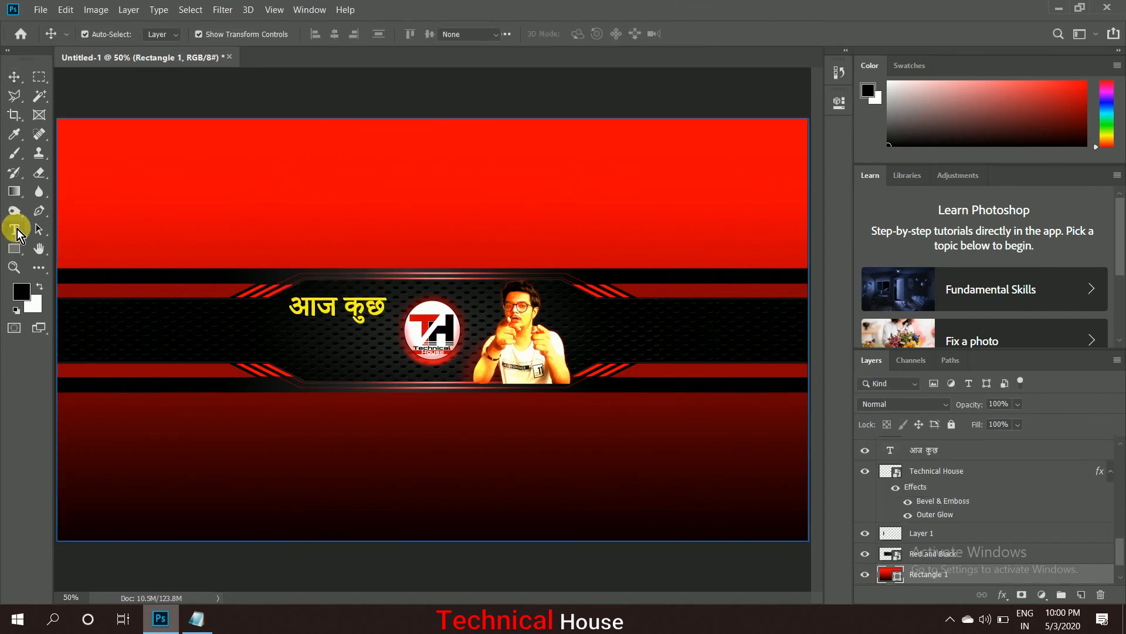
Add a second yellow text layer below the strip reading "नया सीखे !!!", copied from the TH file in Notepad
left_click(14, 229)
left_click(304, 355)
left_click(322, 411)
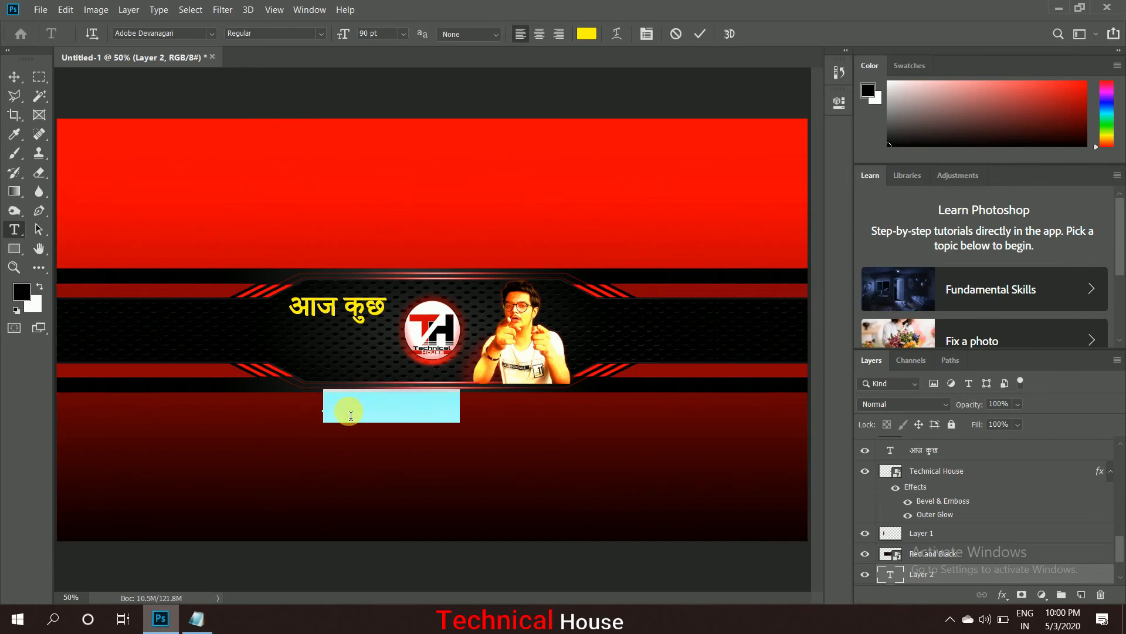
left_click(202, 614)
left_click_drag(273, 151, 347, 151)
left_click(779, 110)
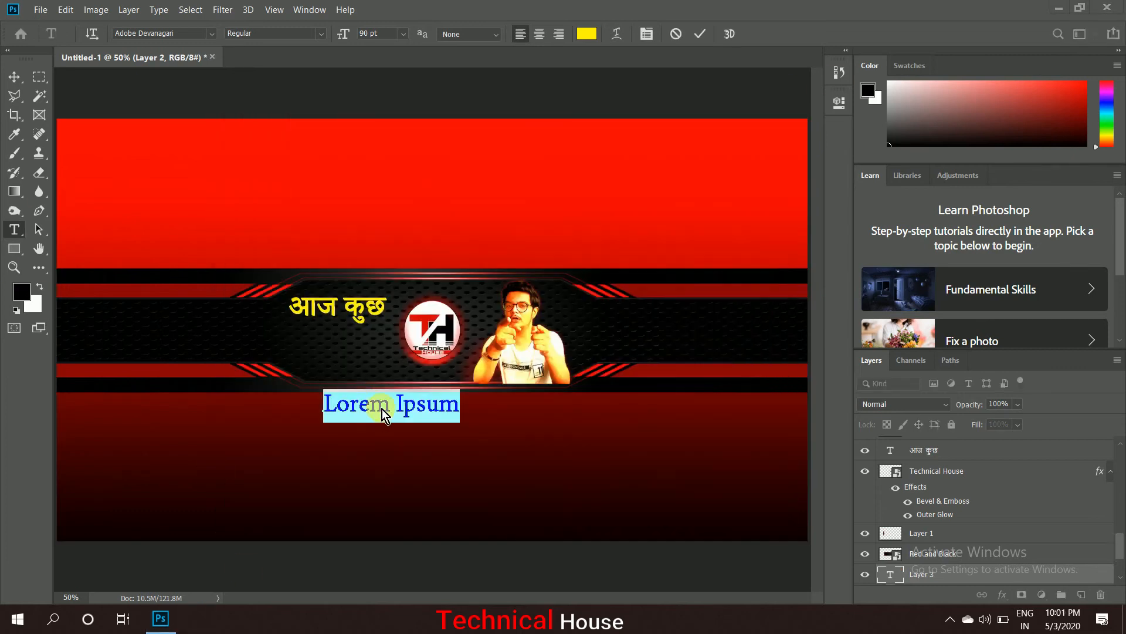
left_click(371, 413)
key("ctrl+a")
key("ctrl+v")
left_click(14, 76)
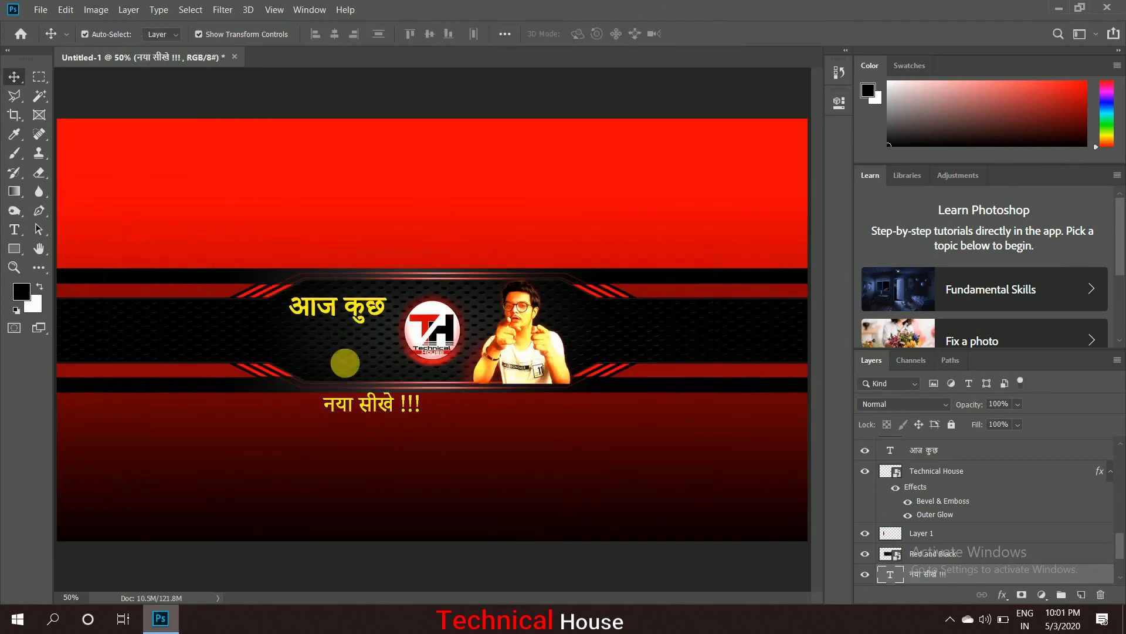
Put the "नया सीखे !!!" layer above the "आज कुछ" layer, enlarge it and place it directly under that line
left_click_drag(921, 574, 916, 450)
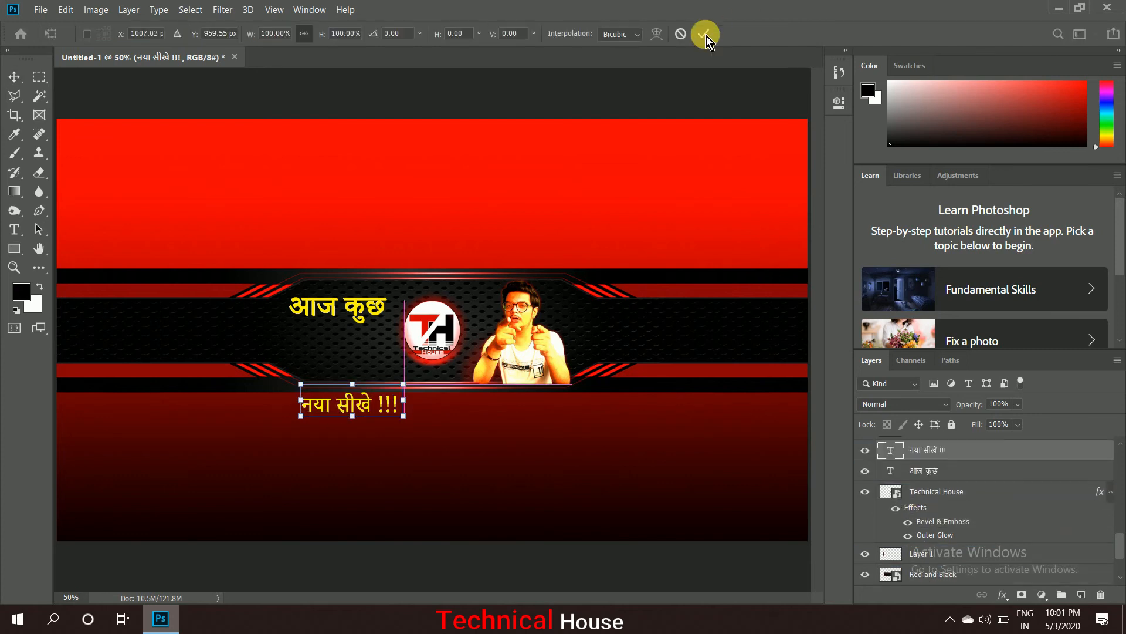
left_click_drag(354, 407, 357, 344)
left_click_drag(387, 353, 417, 367)
left_click_drag(375, 351, 362, 349)
left_click(528, 101)
Place the instagram image from the desktop on the banner and scale it to 7.64% below the strip
key("ctrl+minus")
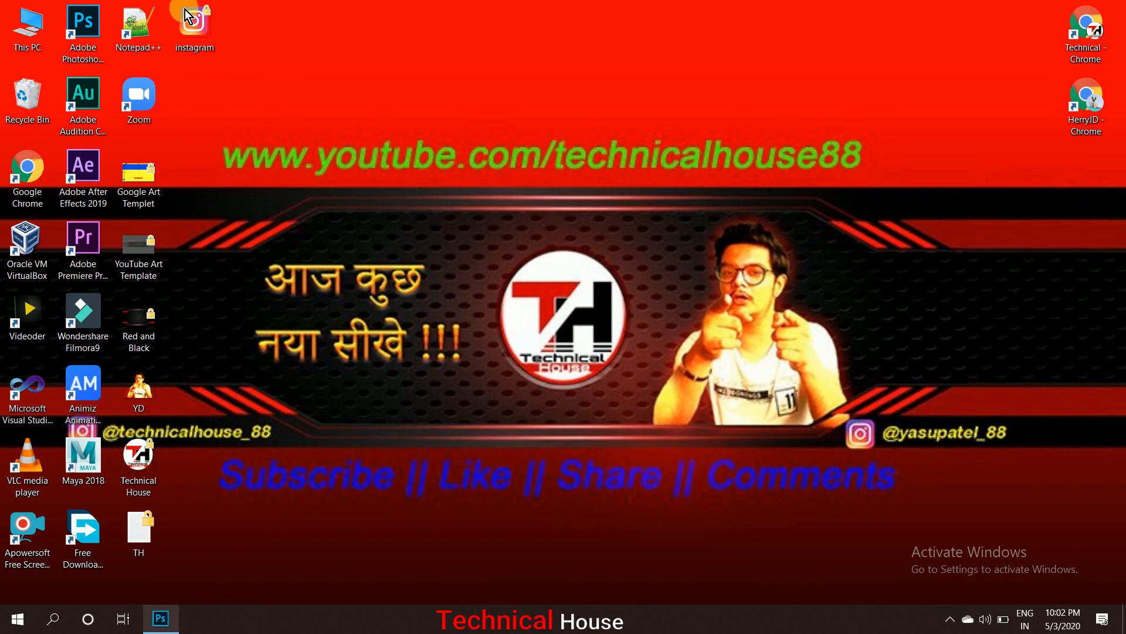
left_click_drag(200, 20, 294, 378)
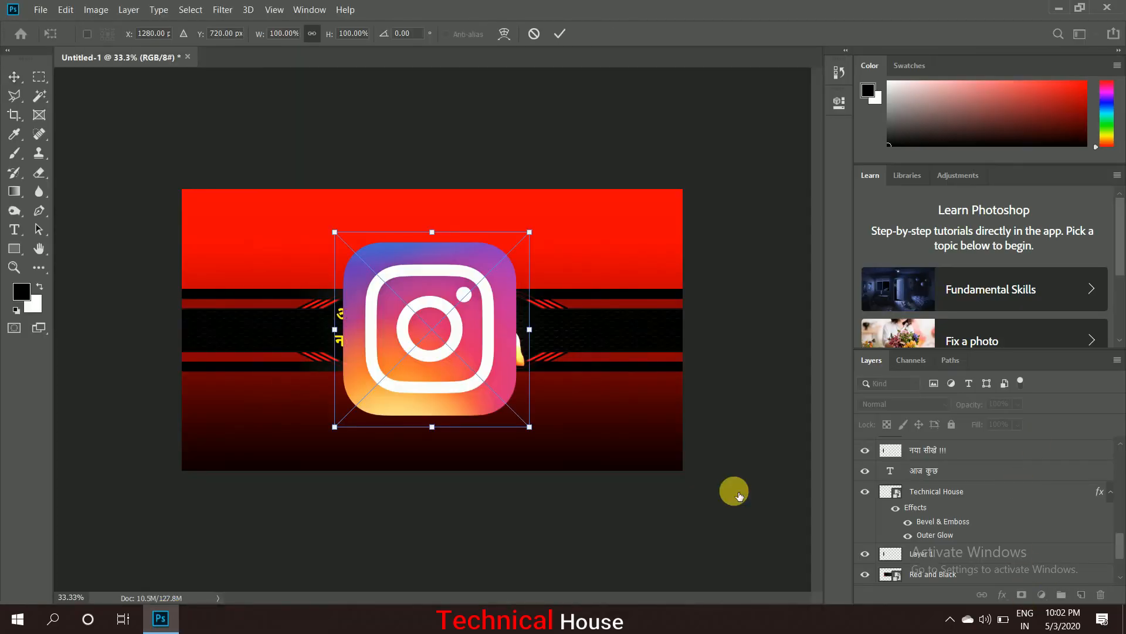
left_click_drag(530, 231, 352, 411)
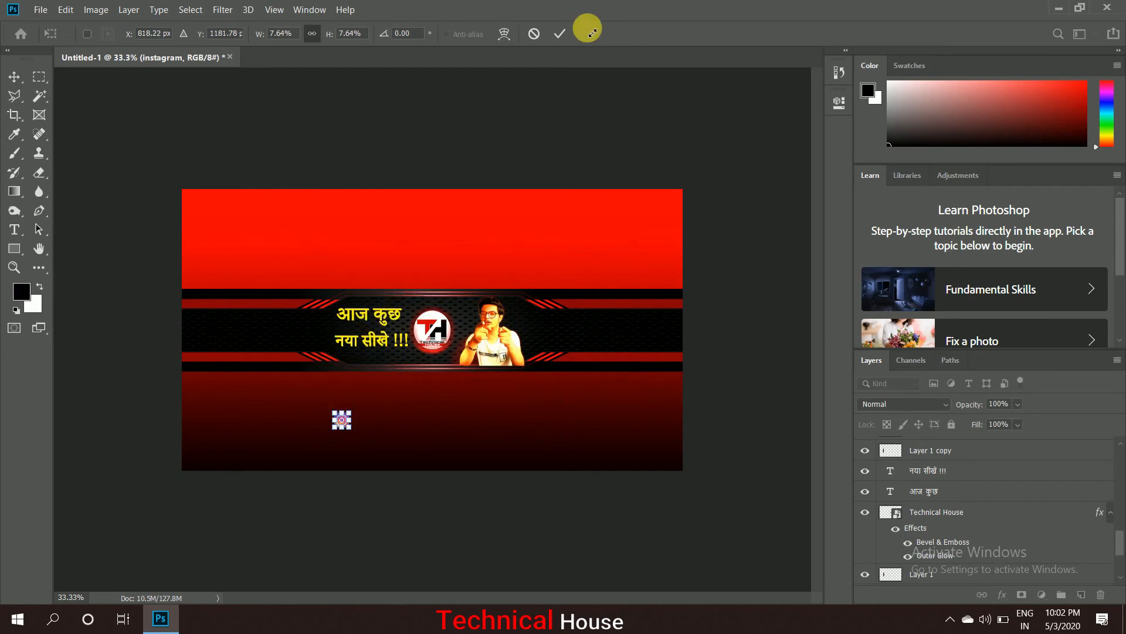
left_click(560, 33)
left_click(424, 402)
Resize the Instagram icon and position it on the strip's lower black band near the banner's left edge
key("ctrl+plus")
left_click(302, 468)
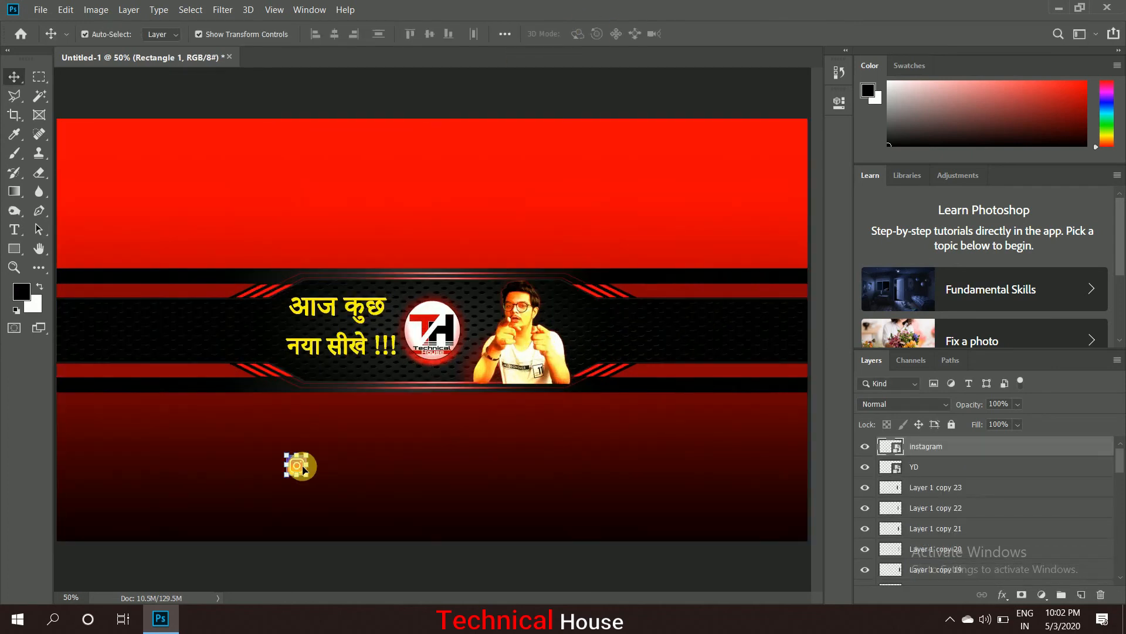
left_click_drag(304, 467, 218, 415)
left_click_drag(238, 469, 151, 391)
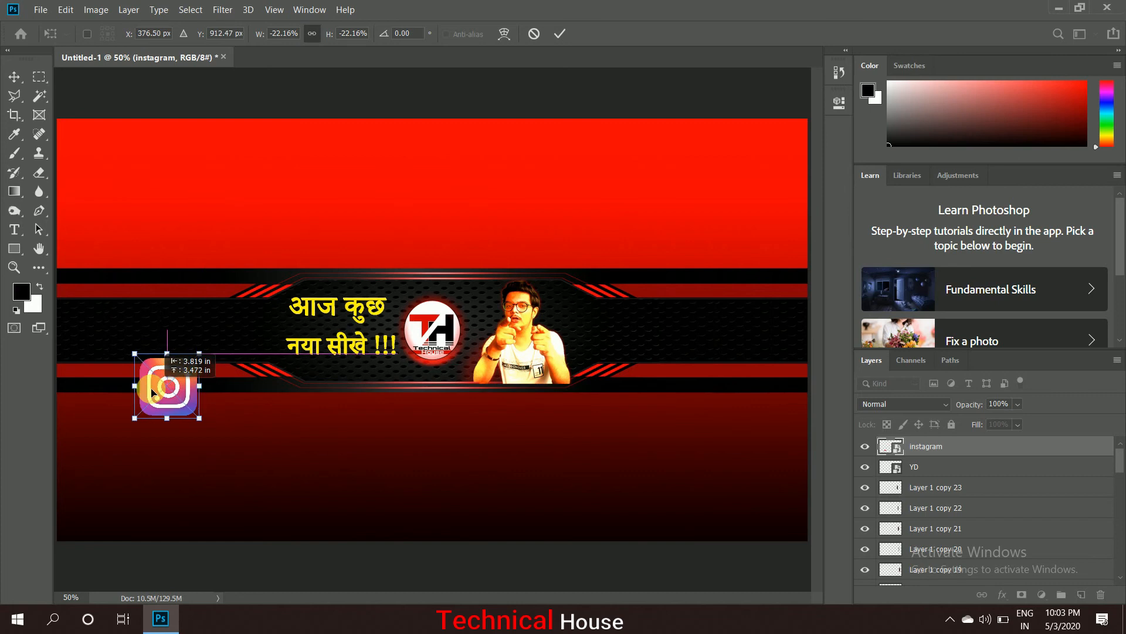
left_click_drag(199, 353, 103, 385)
left_click(560, 34)
left_click(199, 34)
left_click(14, 229)
left_click(144, 394)
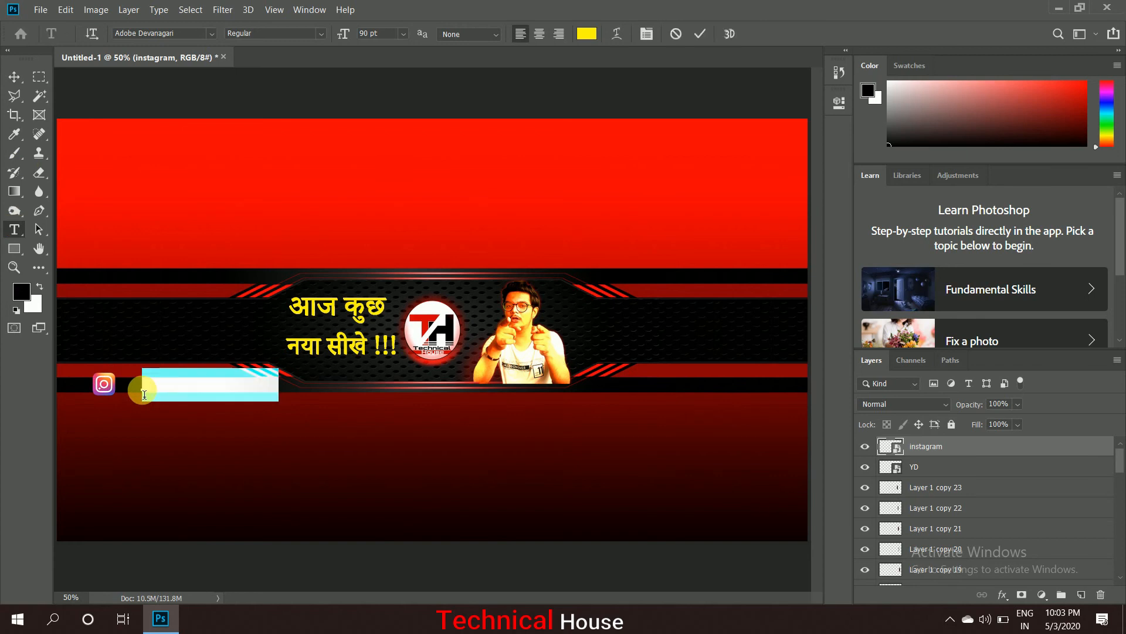
type("@")
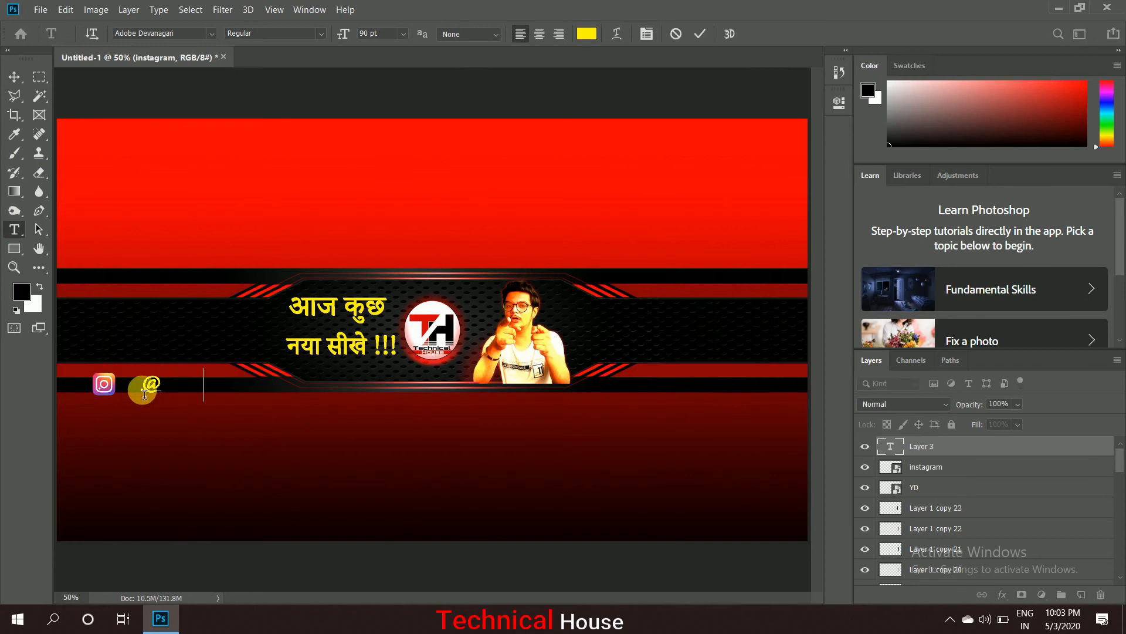
type("technicalhouse_88")
key("ctrl+a")
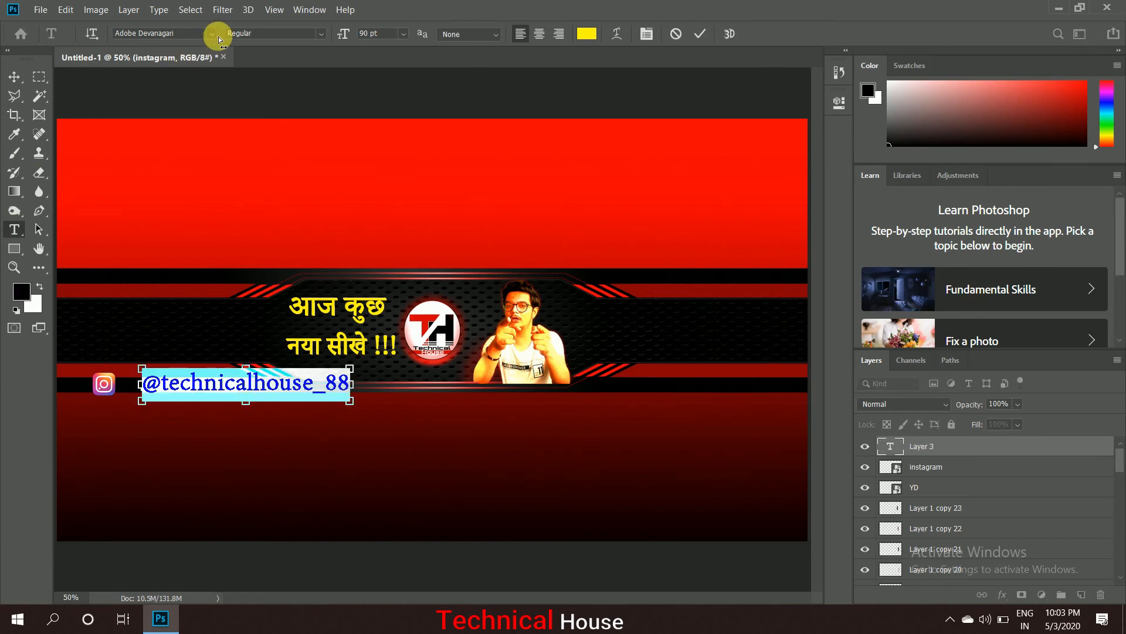
left_click(211, 34)
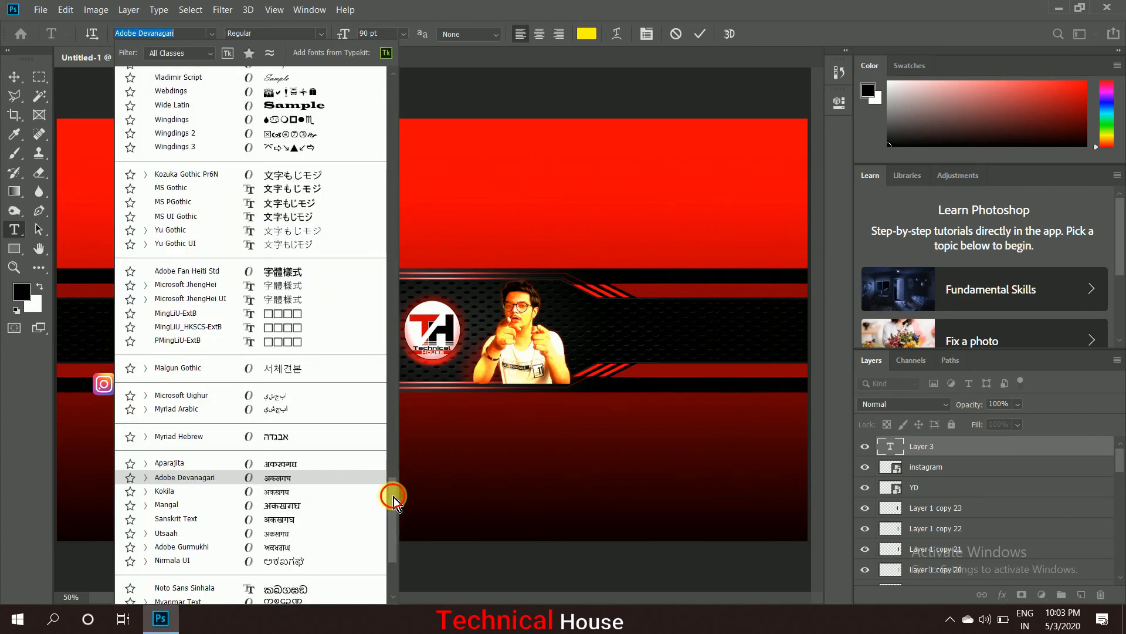
left_click_drag(393, 496, 398, 188)
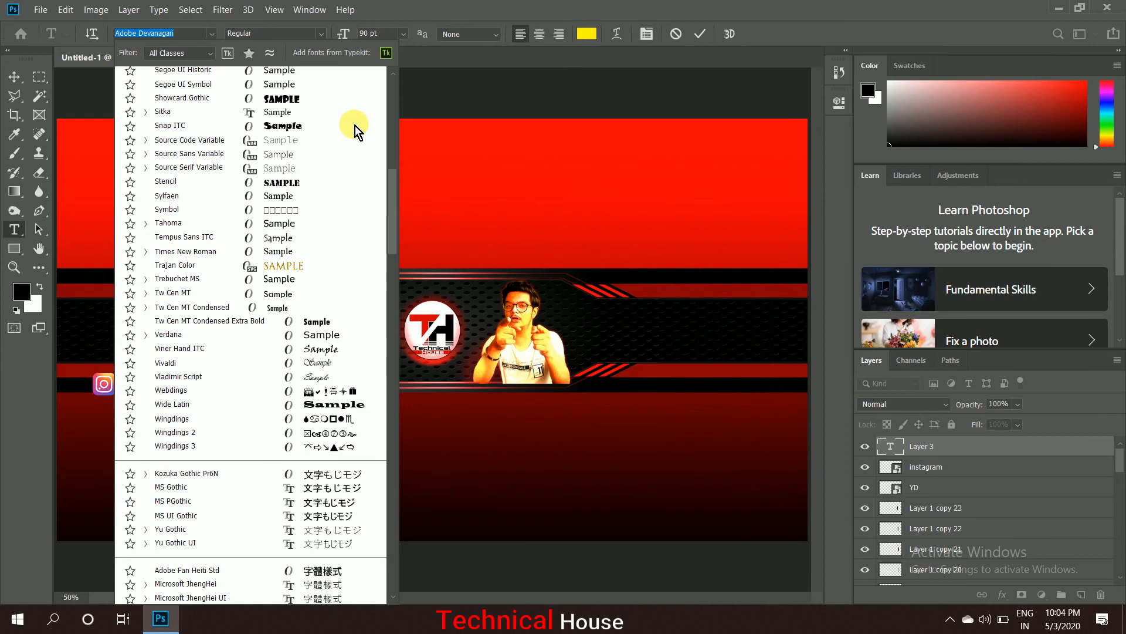
left_click_drag(398, 89, 396, 79)
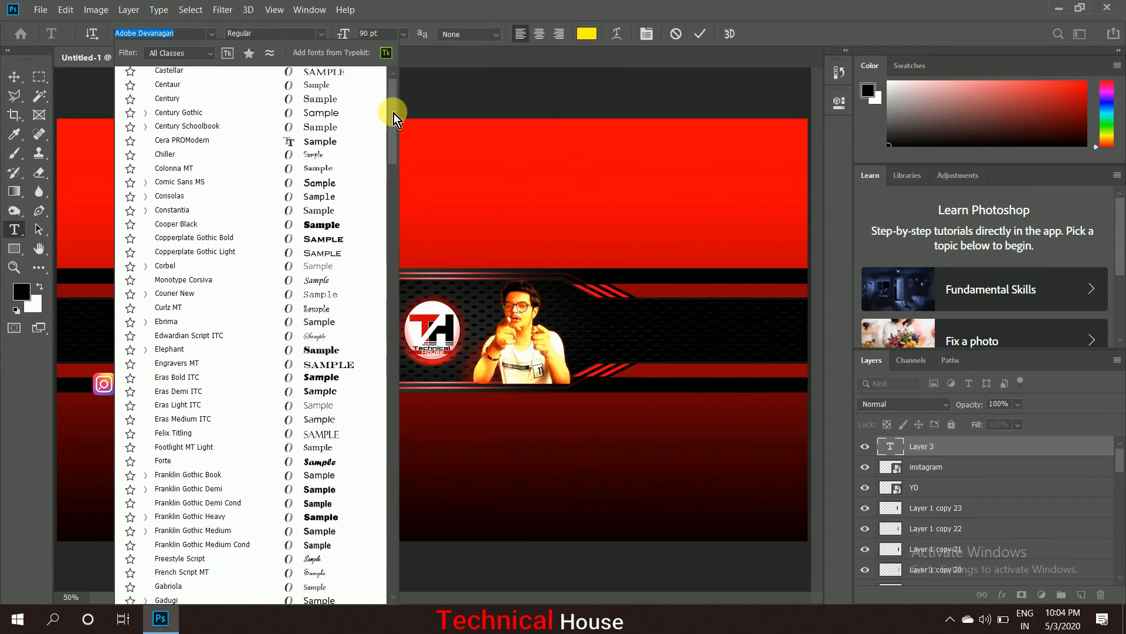
left_click(321, 333)
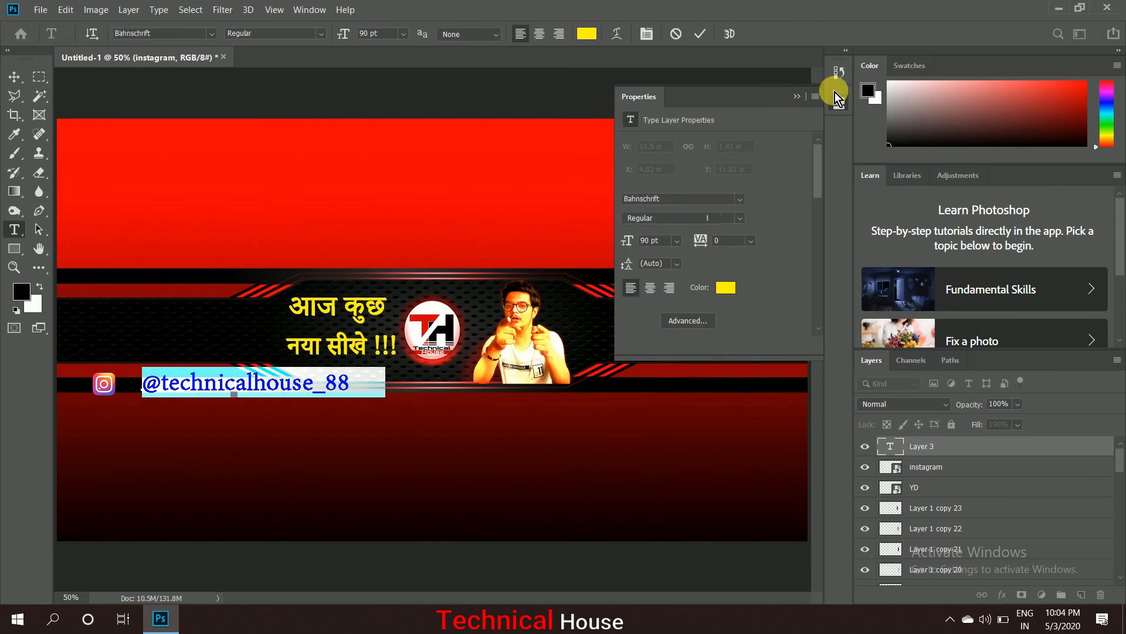
left_click(799, 97)
right_click(276, 387)
left_click(556, 153)
left_click(700, 34)
left_click(14, 76)
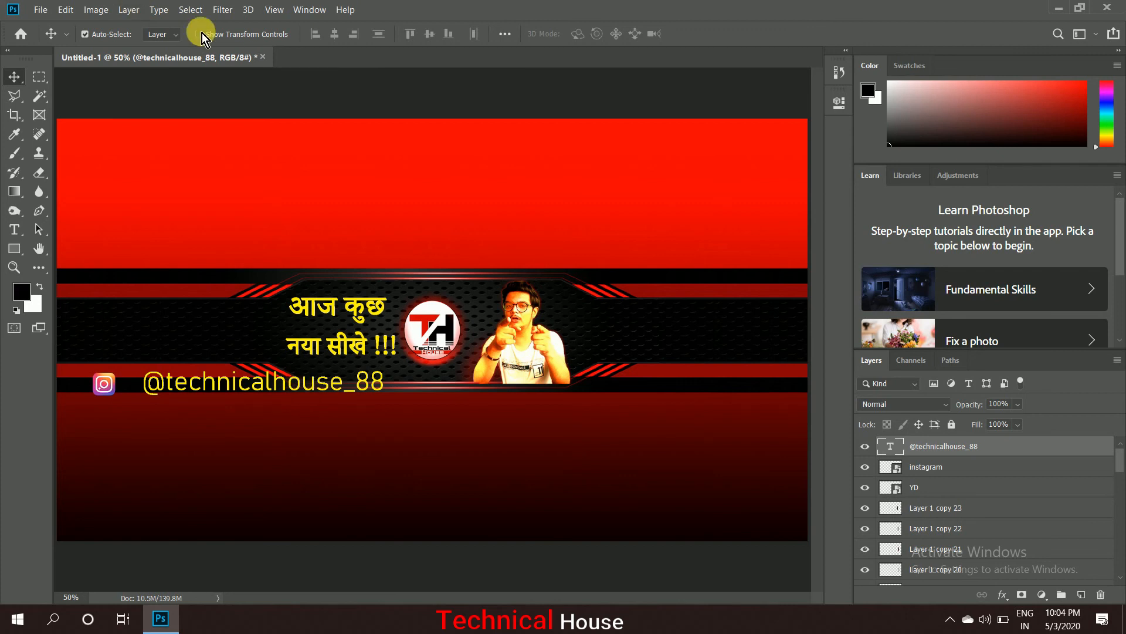
key("ctrl+t")
left_click_drag(386, 382, 207, 368)
left_click_drag(210, 380, 107, 387)
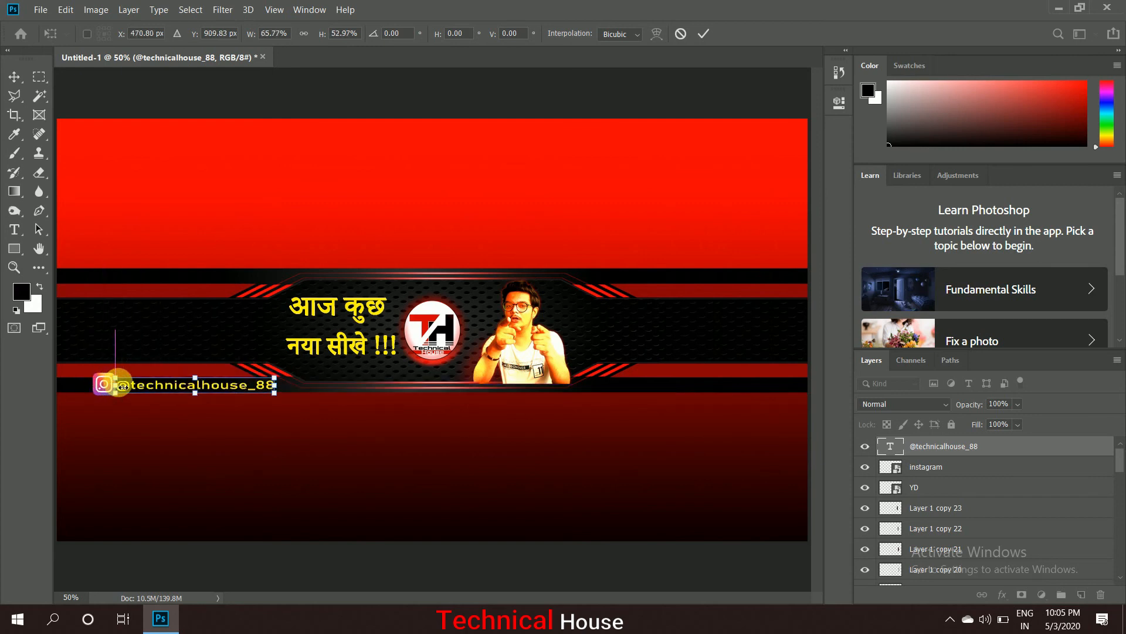
left_click(704, 34)
left_click(100, 382)
left_click(104, 385)
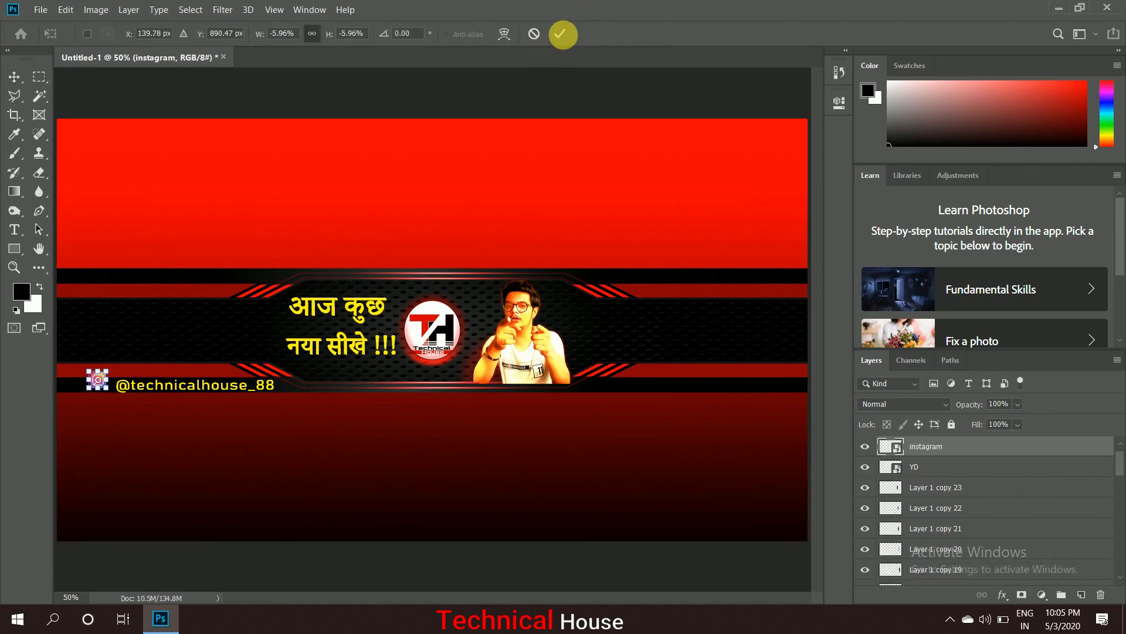
left_click(199, 35)
left_click_drag(101, 387, 105, 387)
left_click(376, 188)
key("ctrl+minus")
key("ctrl+minus")
key("ctrl+plus")
key("ctrl+plus")
left_click(103, 384)
left_click_drag(567, 459, 503, 418)
key("ctrl+z")
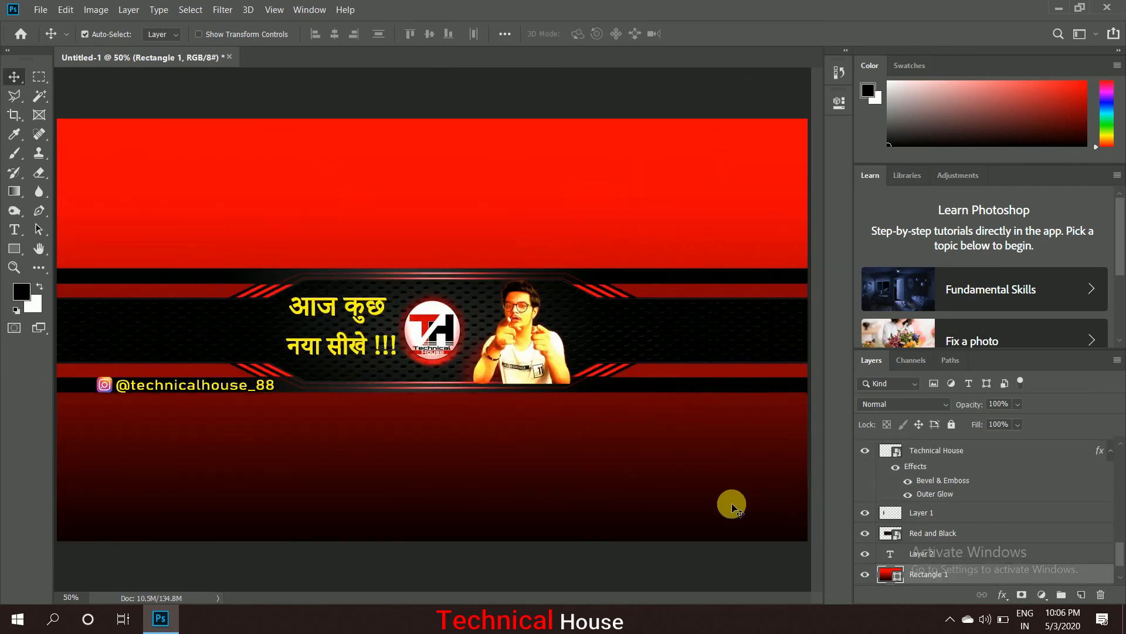
Duplicate the Instagram icon and handle layers together and move the copies to the right end of the lower black band
left_click(165, 384)
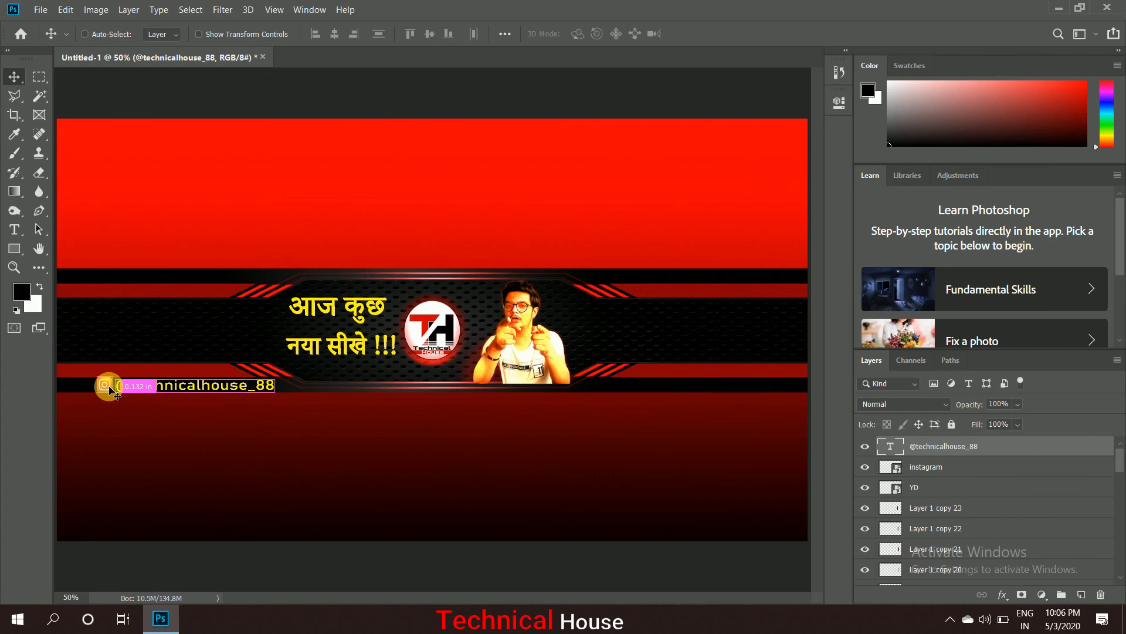
left_click(110, 387, "ctrl")
left_click(918, 449, "ctrl")
key("ctrl+j")
left_click_drag(173, 389, 669, 390)
Replace the text of the copied handle layer with the channel owner's personal Instagram handle
left_click(16, 232)
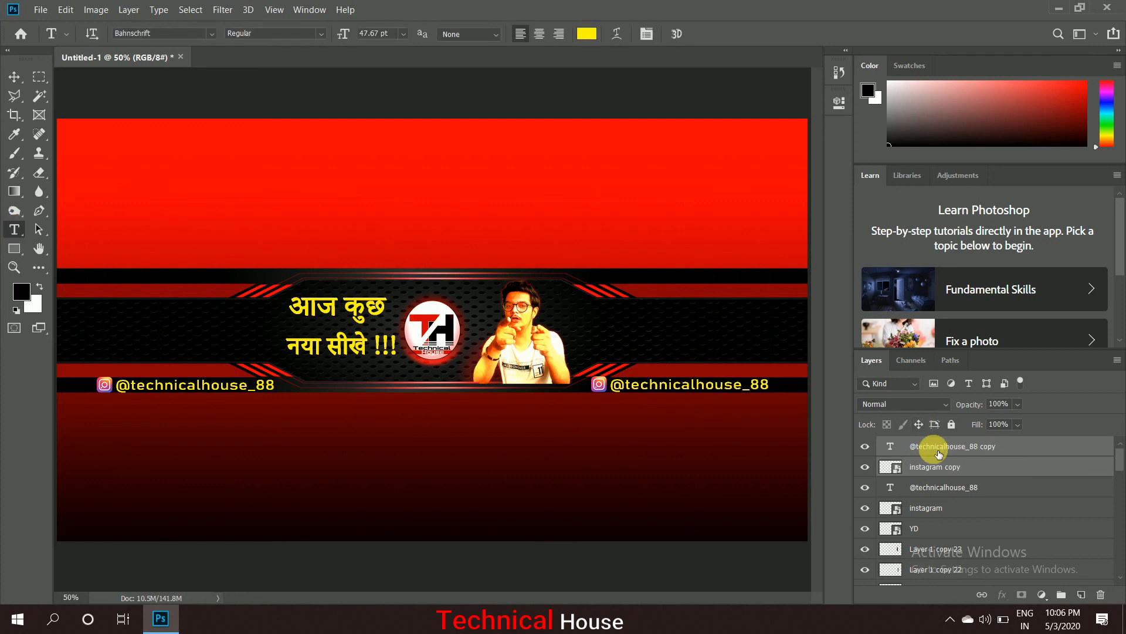
left_click(935, 445)
left_click(685, 392)
key("Left")
key("Left")
key("Left")
key("Left")
key("Left")
key("Left")
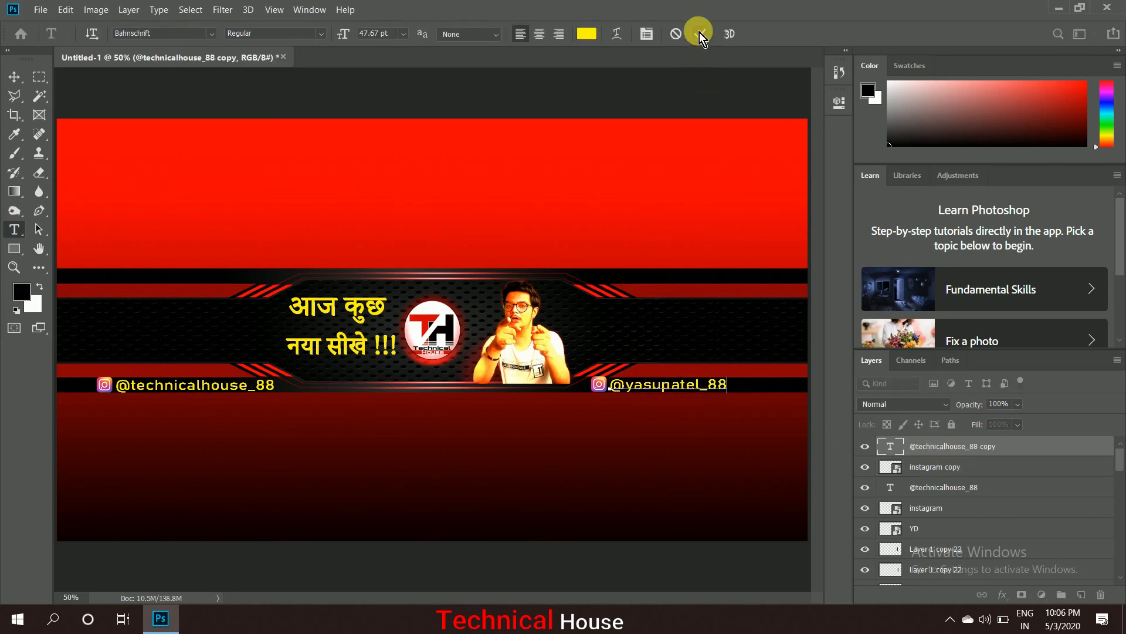
left_click(701, 35)
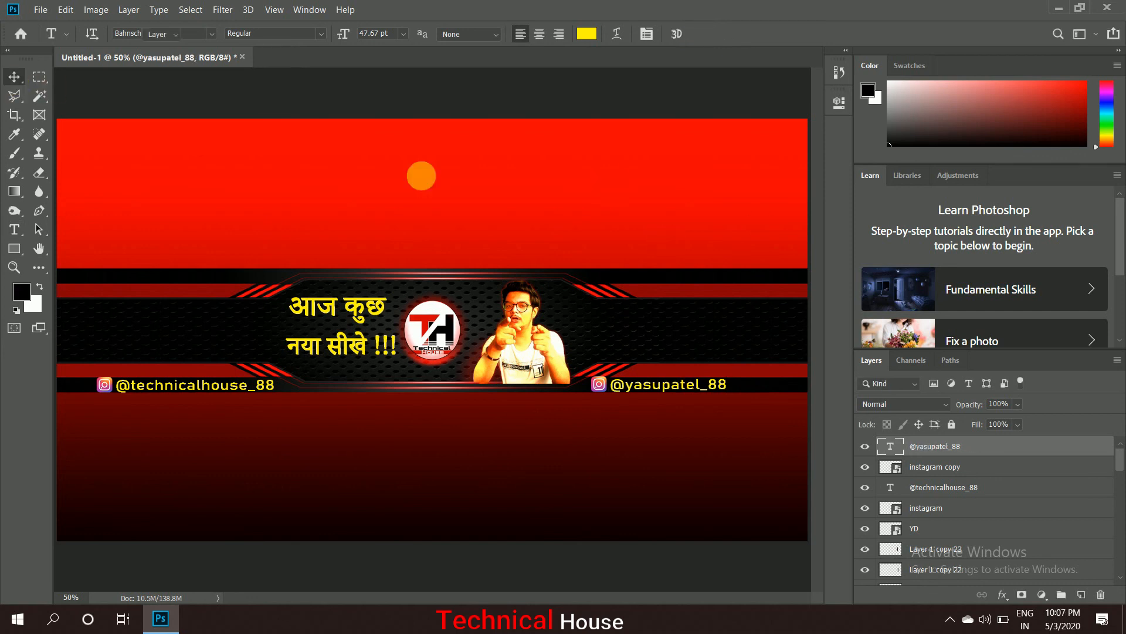
key("ctrl+minus")
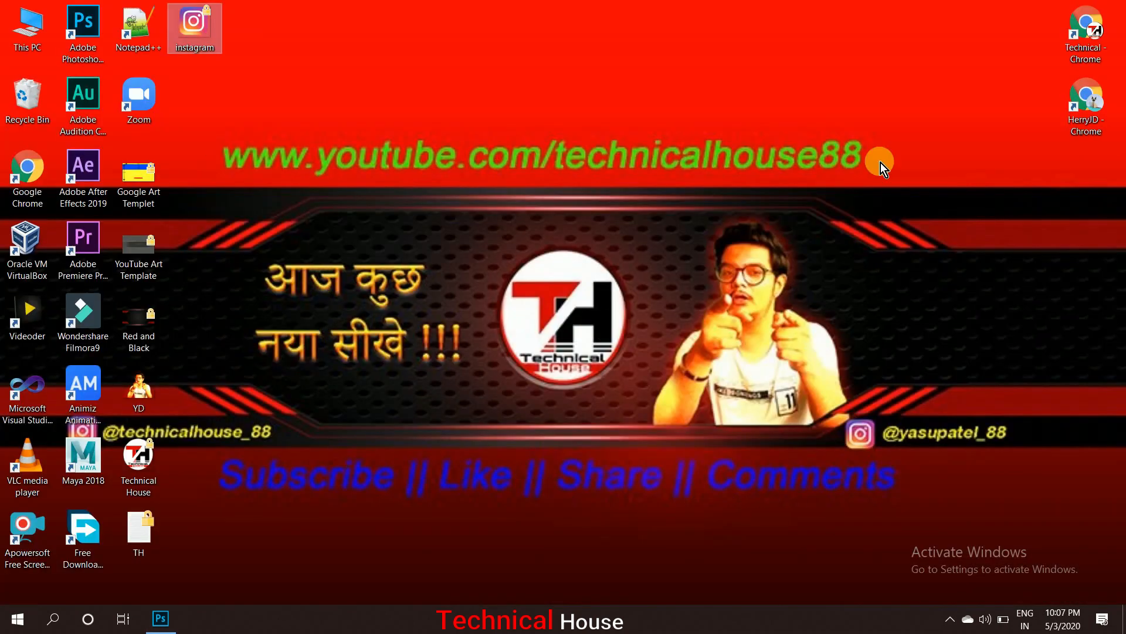
left_click(162, 619)
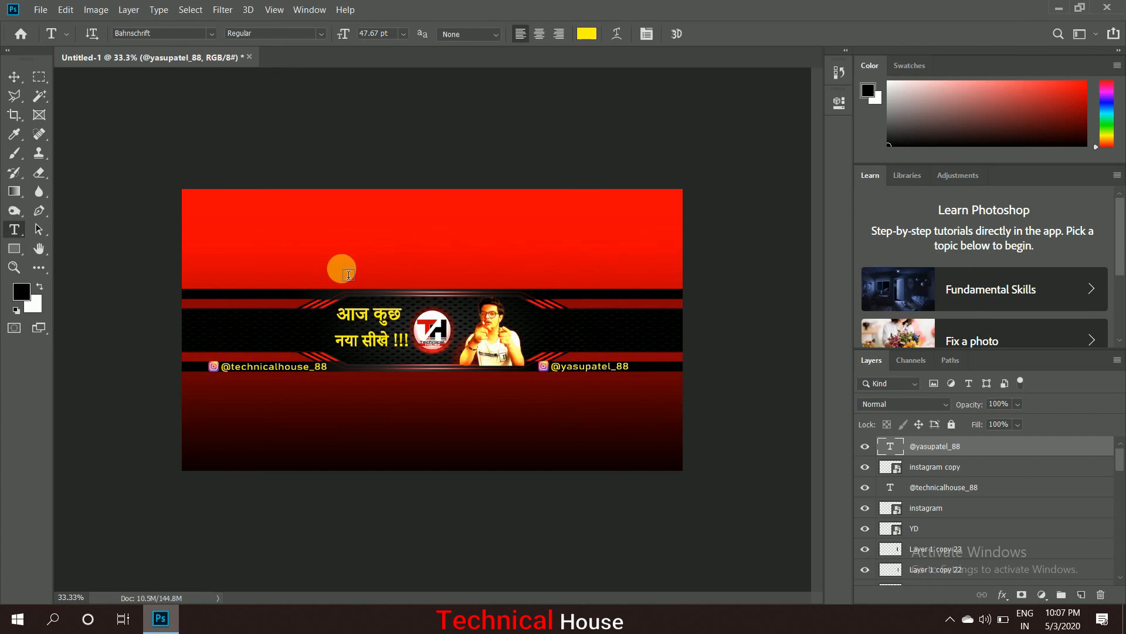
left_click(346, 273)
left_click(344, 273)
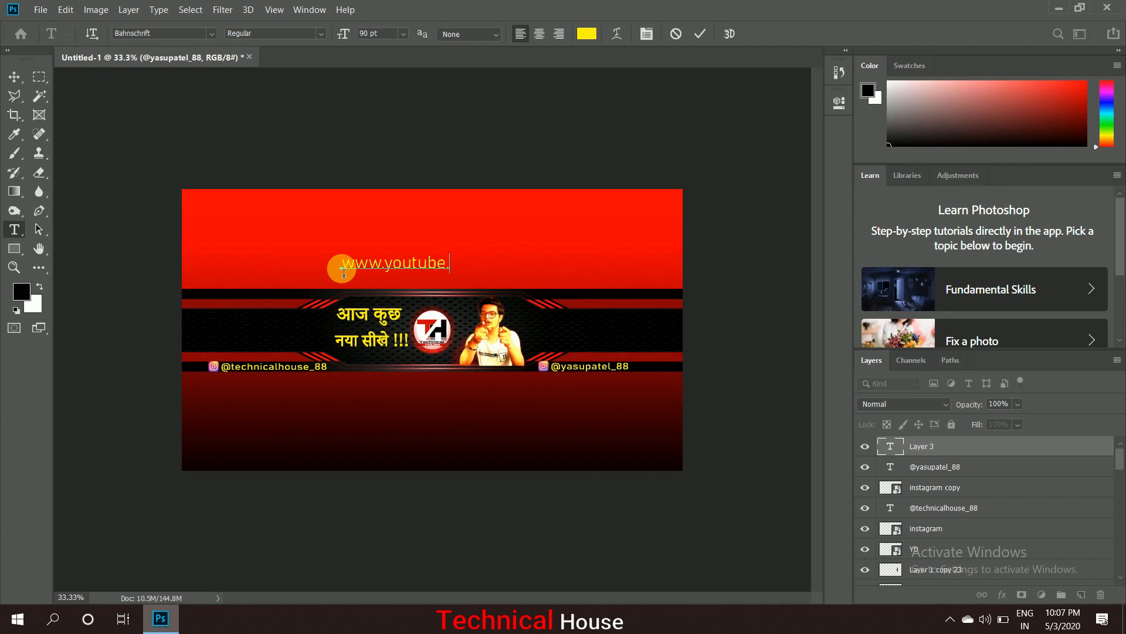
type("www.youtube.com/technicalhouse88")
Set the YouTube URL text to the Britannic Bold font and colour it bright green
key("ctrl+a")
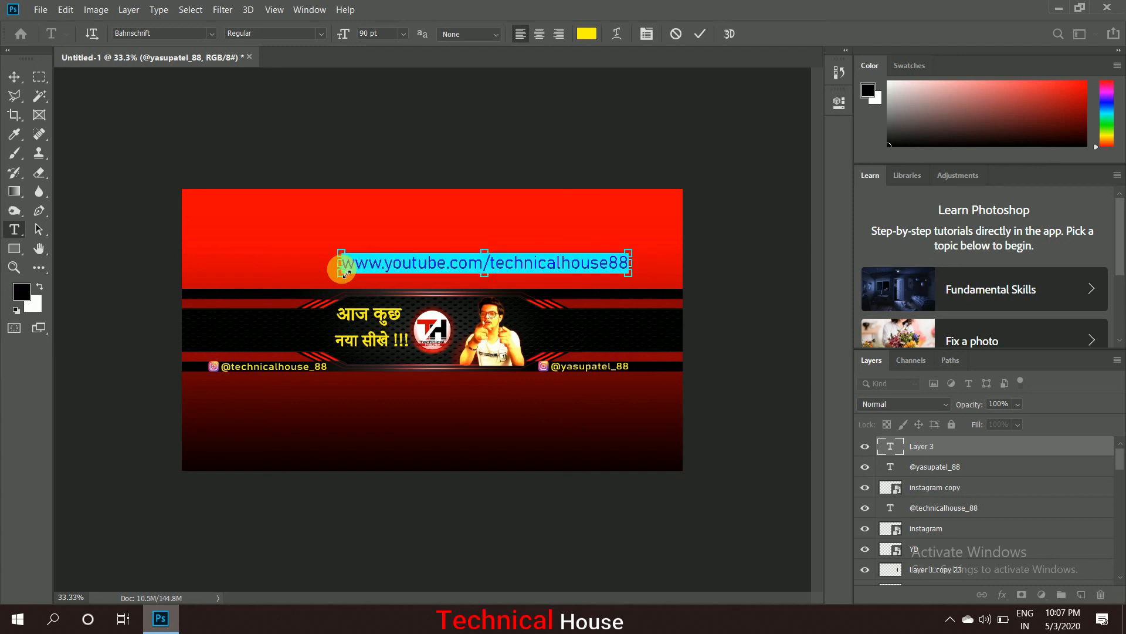
left_click(212, 34)
left_click(318, 92)
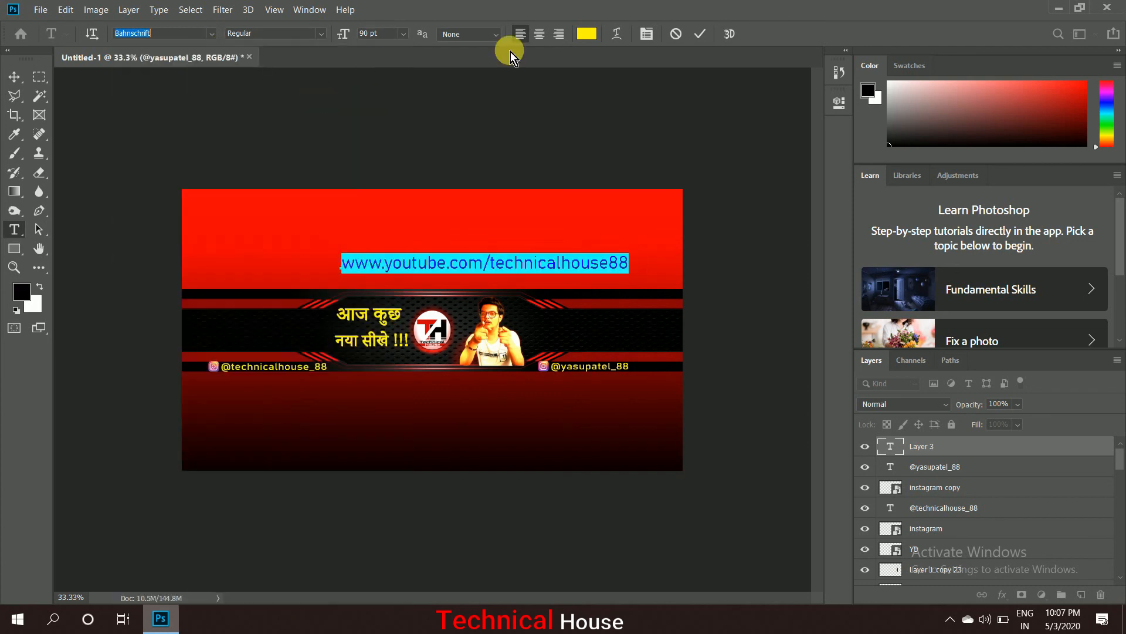
left_click(587, 34)
left_click(918, 324)
left_click(889, 245)
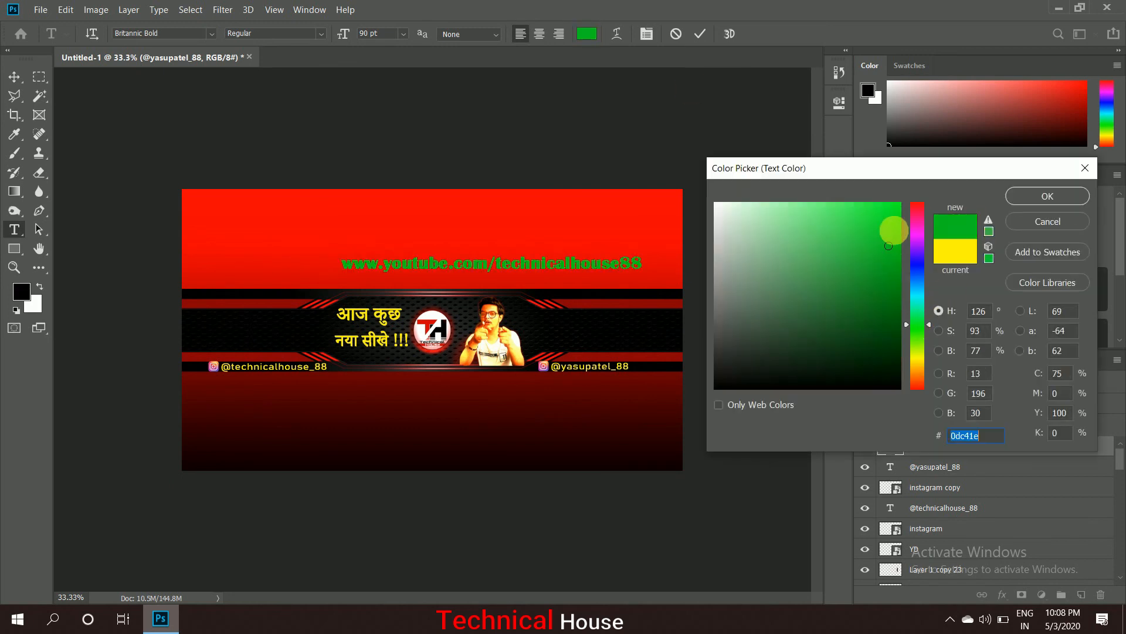
left_click(896, 216)
left_click(1048, 196)
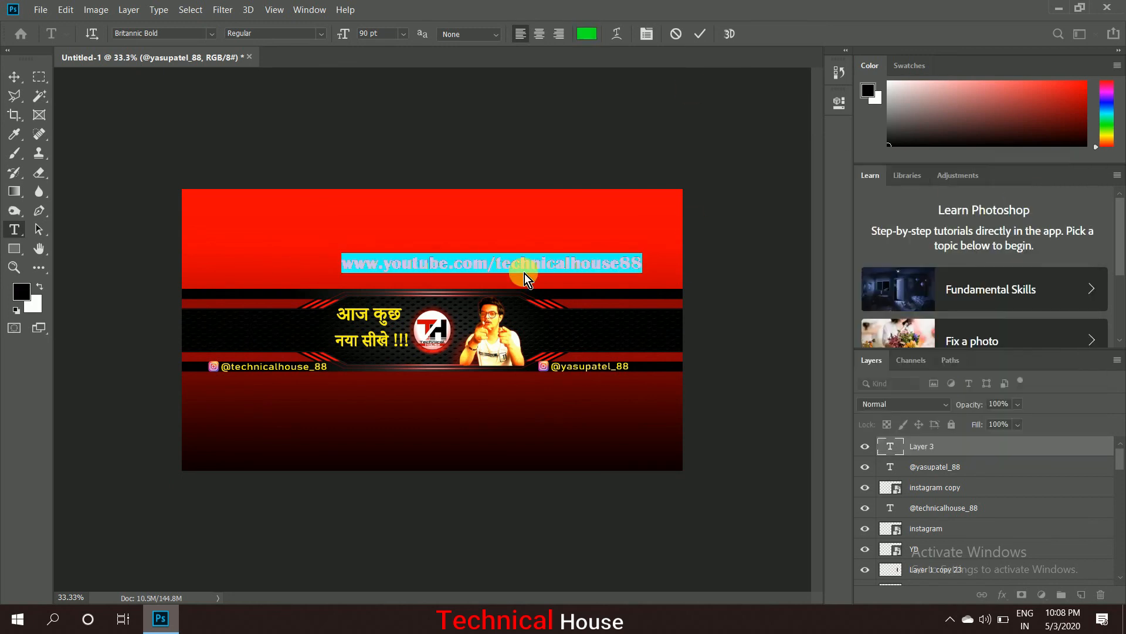
Apply Faux Italic to the YouTube URL text and move it to sit centred just above the strip
right_click(501, 269)
left_click(528, 521)
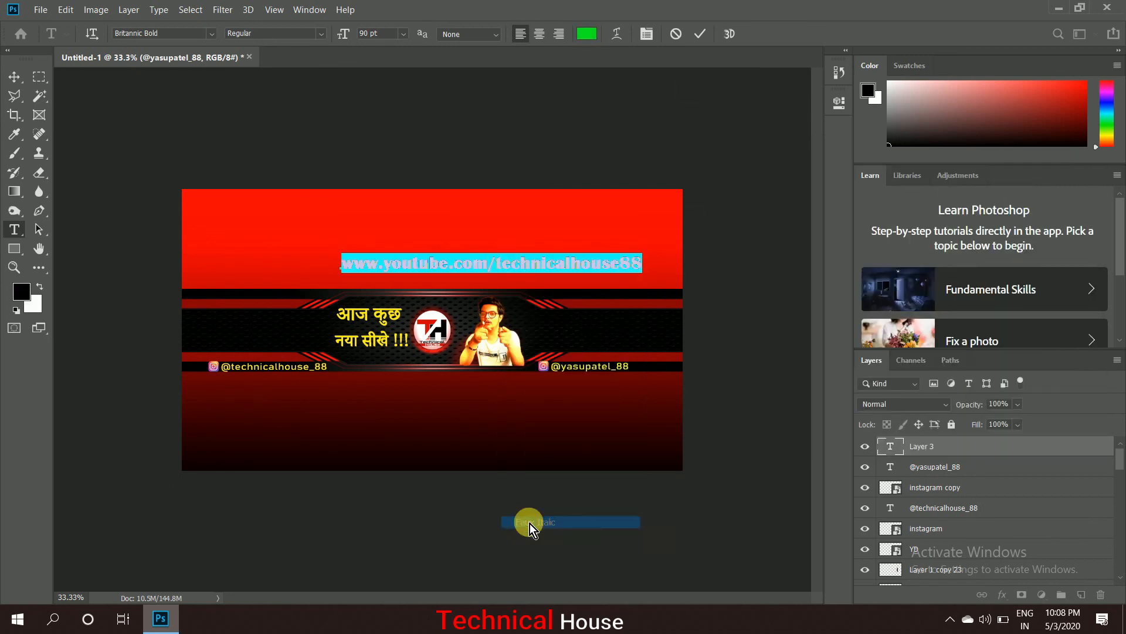
left_click(700, 34)
left_click(13, 77)
left_click_drag(428, 270, 379, 284)
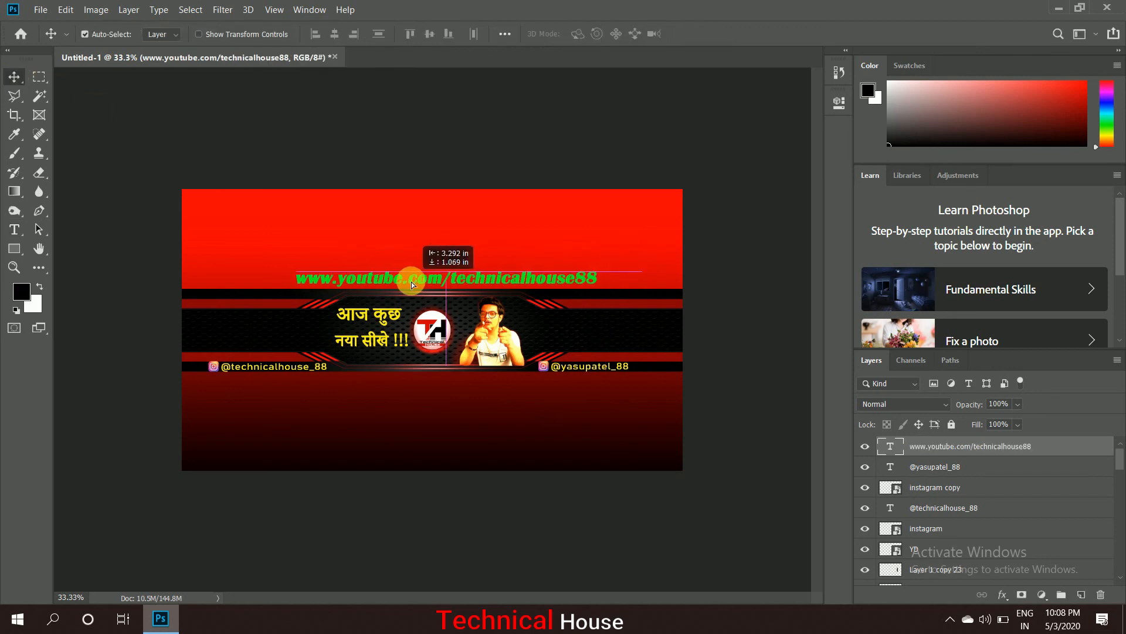
Add a text layer below the strip reading "Subscribe || Like || Share || Comments"
left_click(13, 230)
left_click(309, 396)
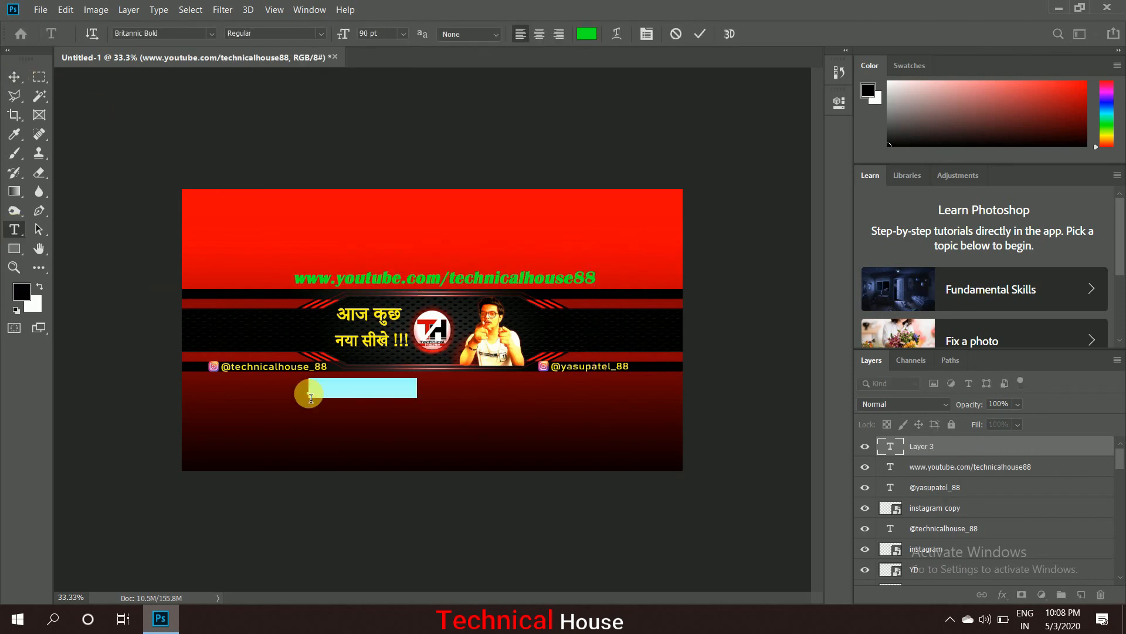
left_click(311, 398)
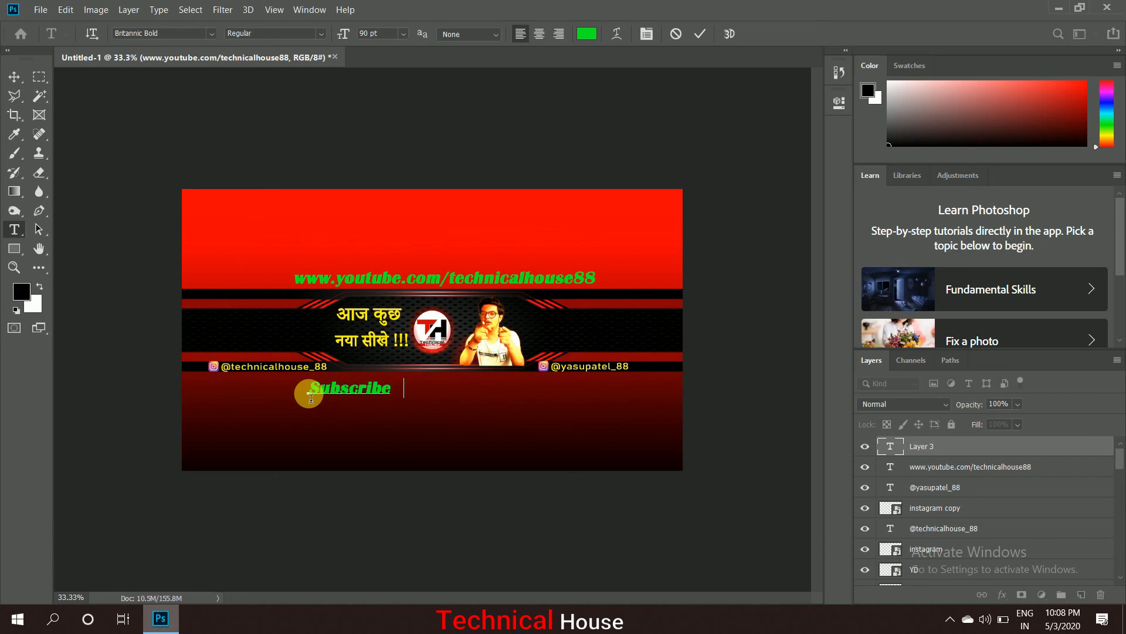
type("Comments")
Colour the "Subscribe || Like || Share || Comments" text blue (#040af7) and apply Faux Italic to it
key("ctrl+a")
left_click(586, 33)
type("040af7")
left_click(1034, 198)
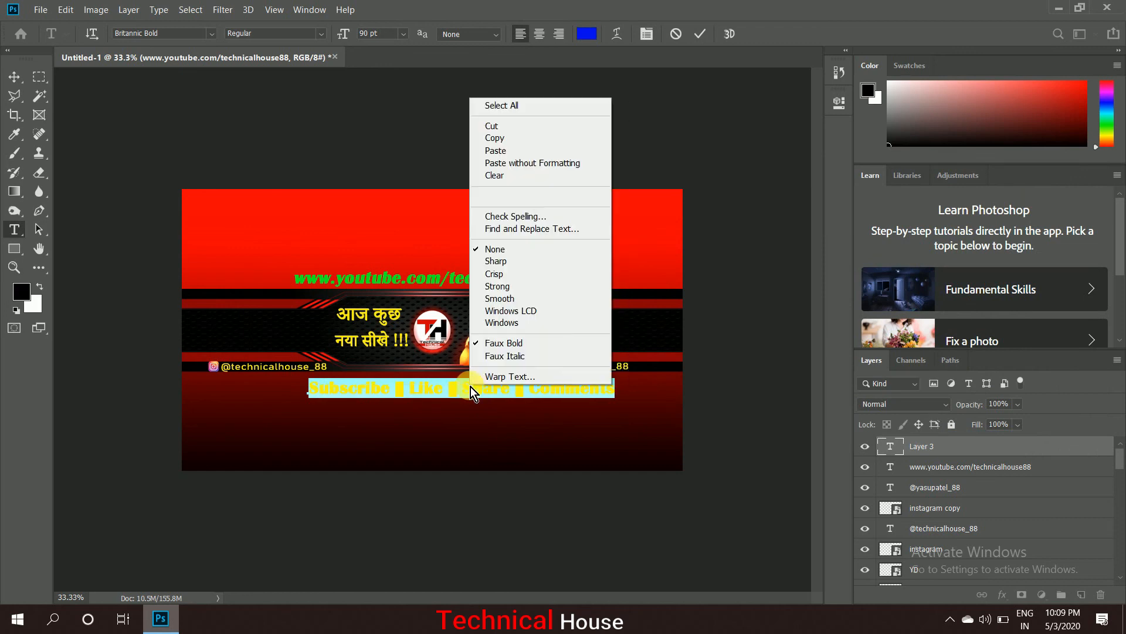
left_click(700, 33)
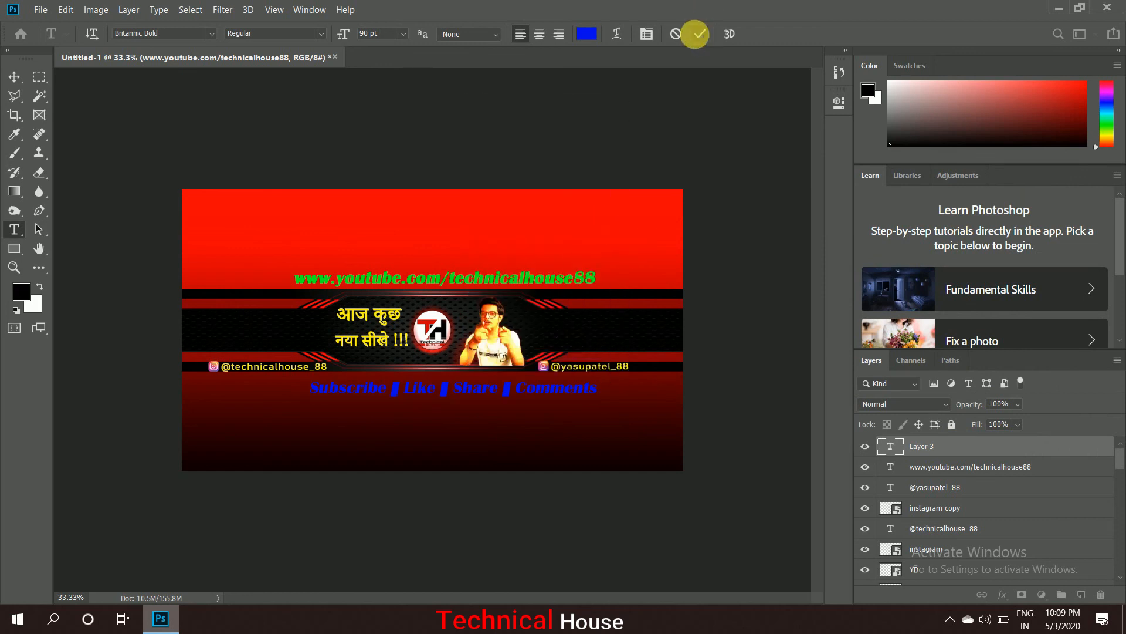
Move the "Subscribe || Like || Share || Comments" text up so it sits directly beneath the strip
left_click(14, 76)
left_click_drag(456, 389, 455, 385)
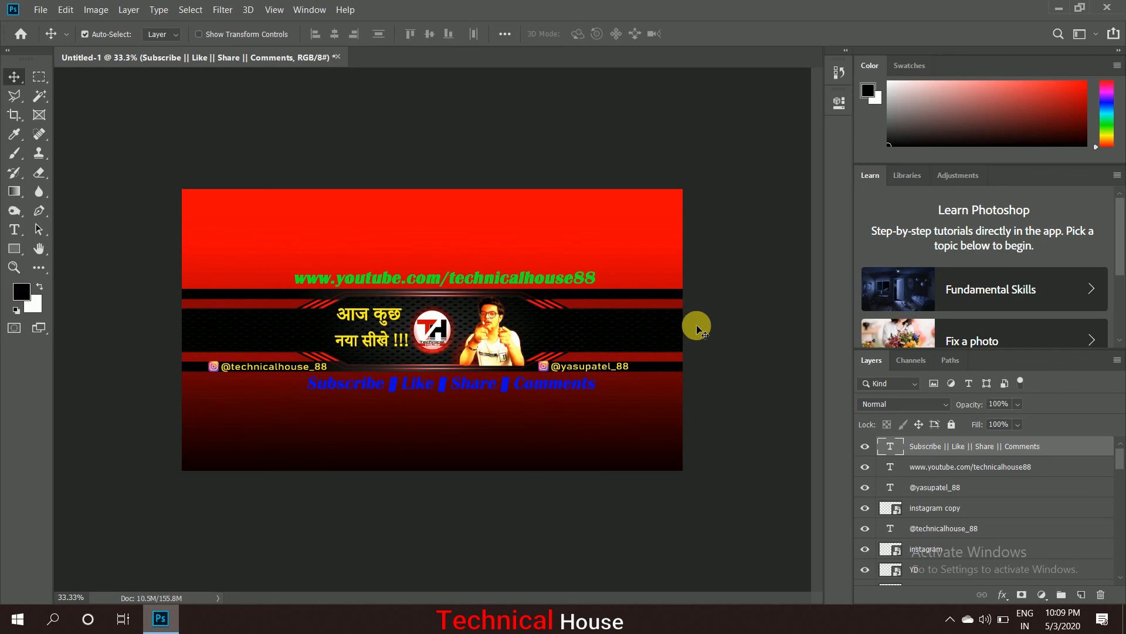
key("ctrl+plus")
left_click(403, 151)
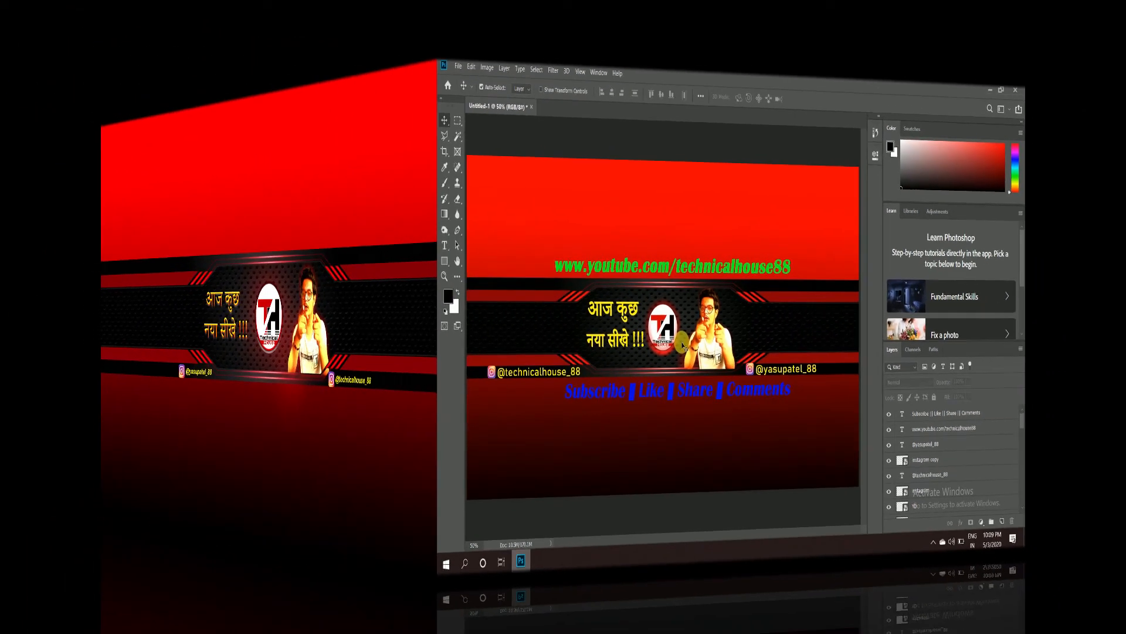